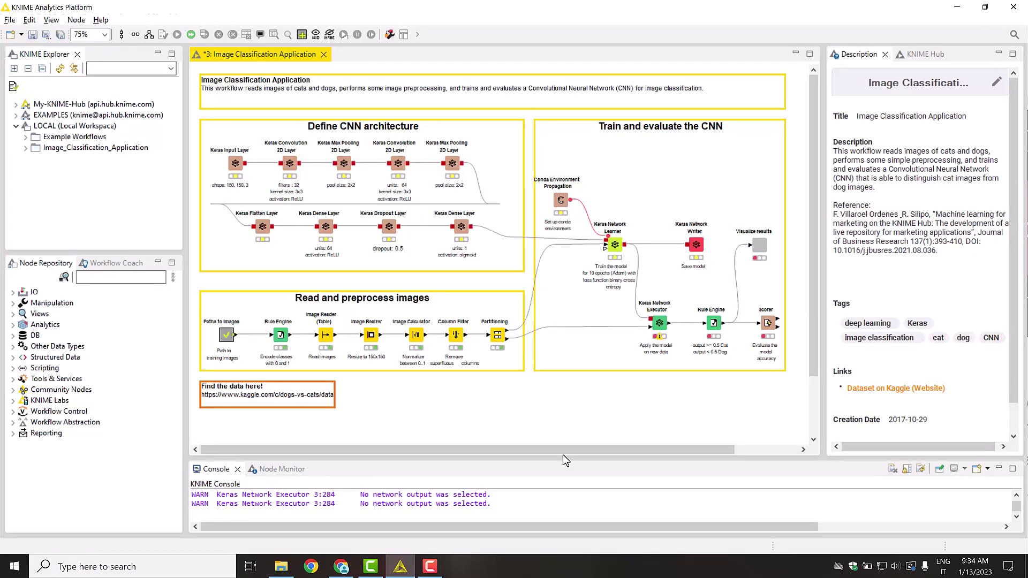
# View the Image Reader's table of read images, then close it.
pyautogui.rightClick(328, 334)
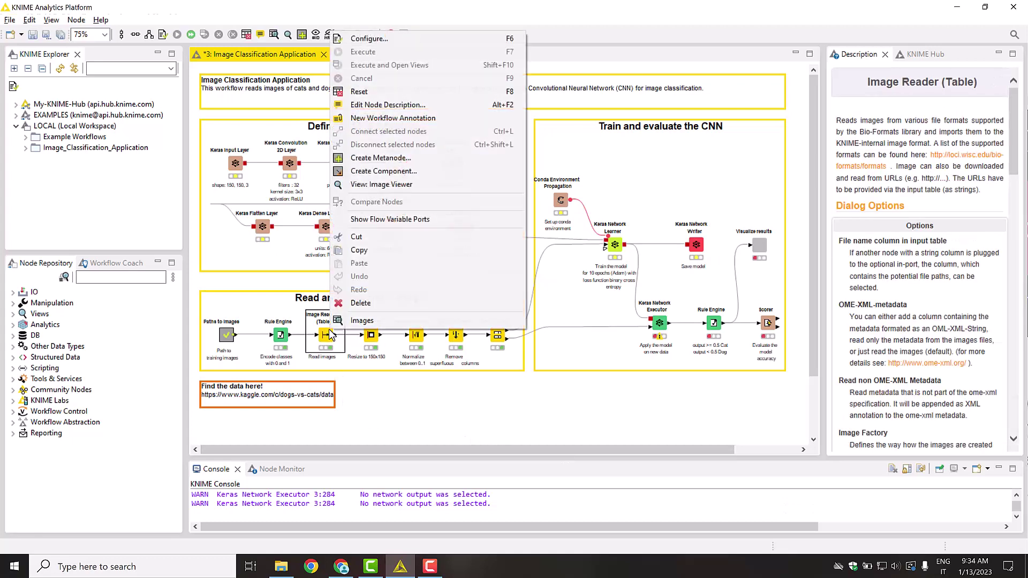
pyautogui.click(362, 321)
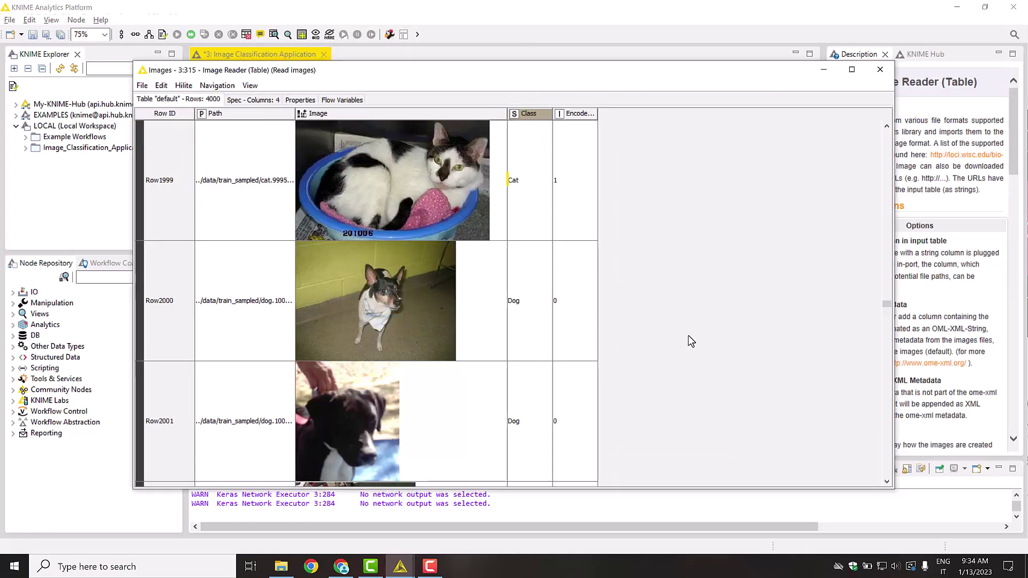
pyautogui.click(879, 72)
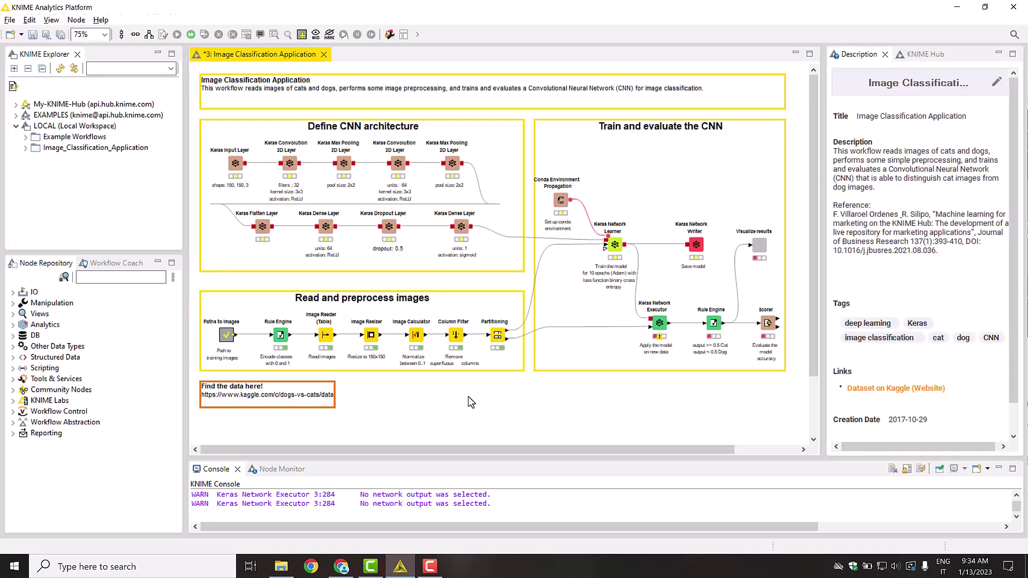
# Check the Keras Input Layer keeps shape 150, 150, 3, Float 32, and Channel Last format.
pyautogui.scroll(1, 456, 428)
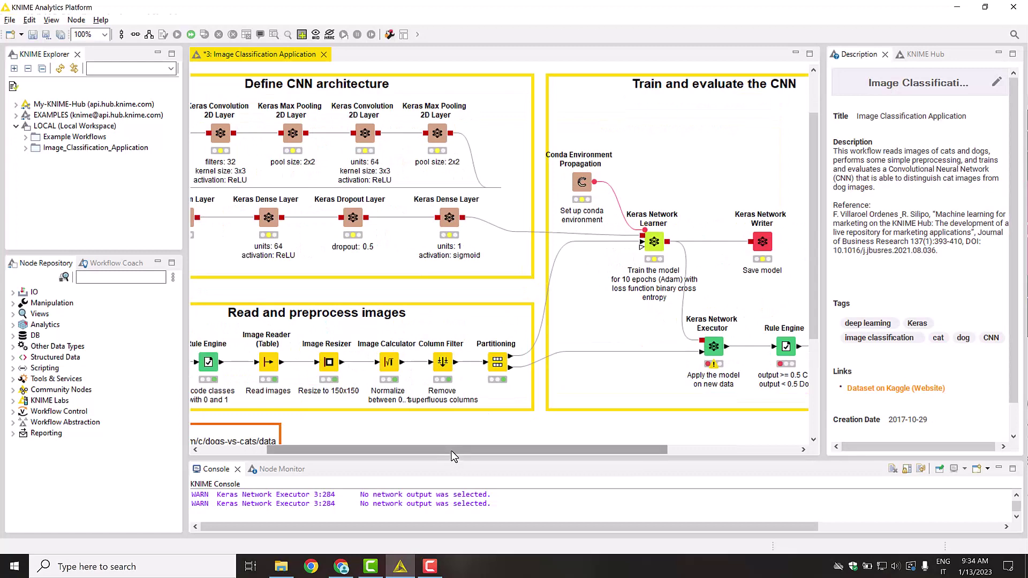
pyautogui.moveTo(447, 451); pyautogui.dragTo(364, 449)
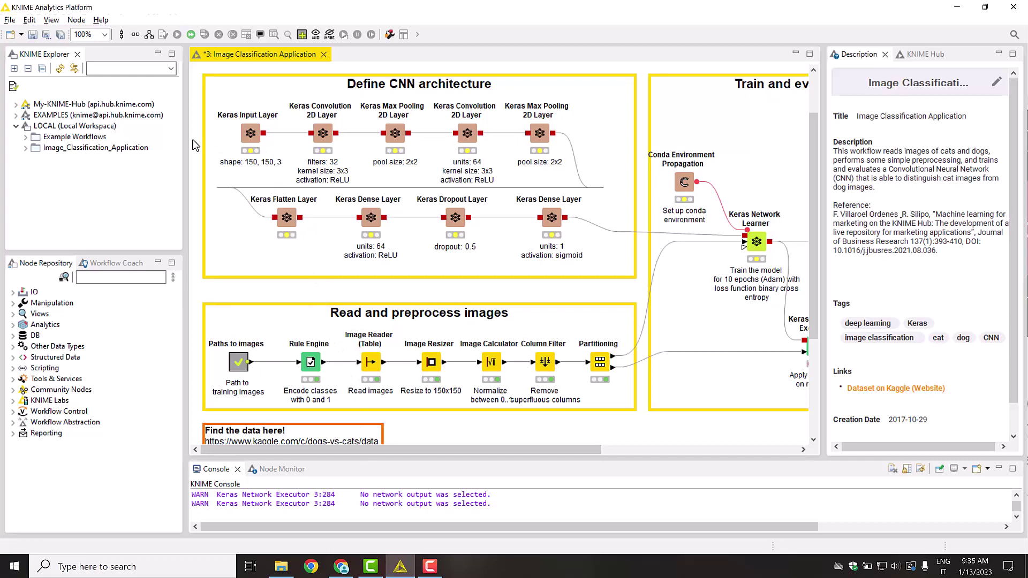
pyautogui.click(251, 133)
pyautogui.rightClick(249, 132)
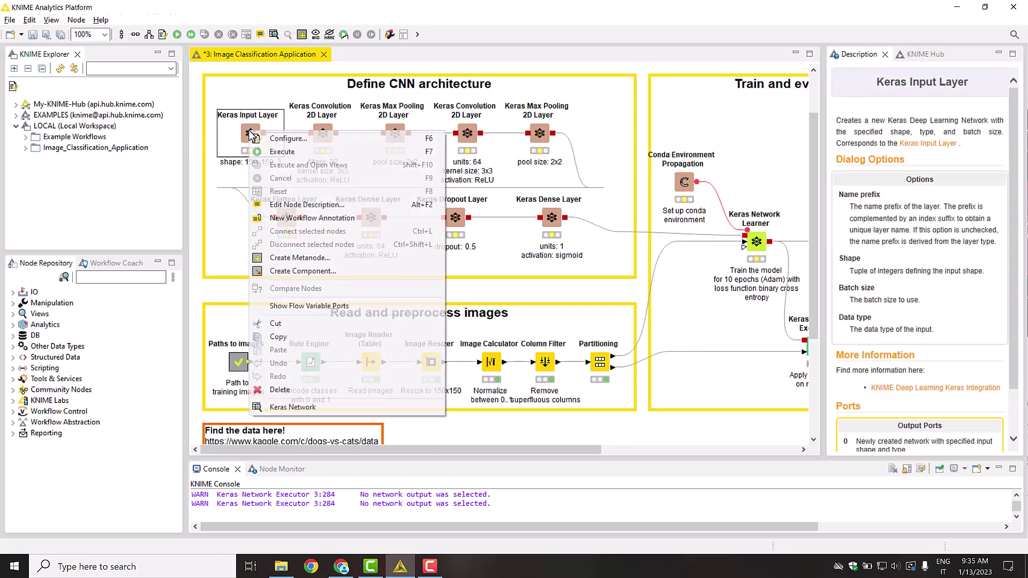
pyautogui.click(302, 139)
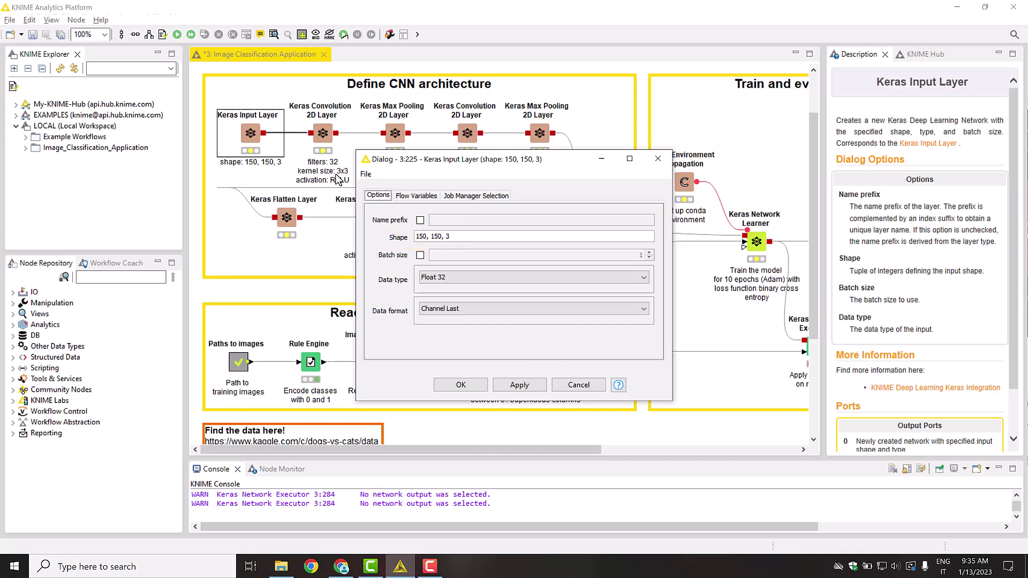
pyautogui.click(444, 314)
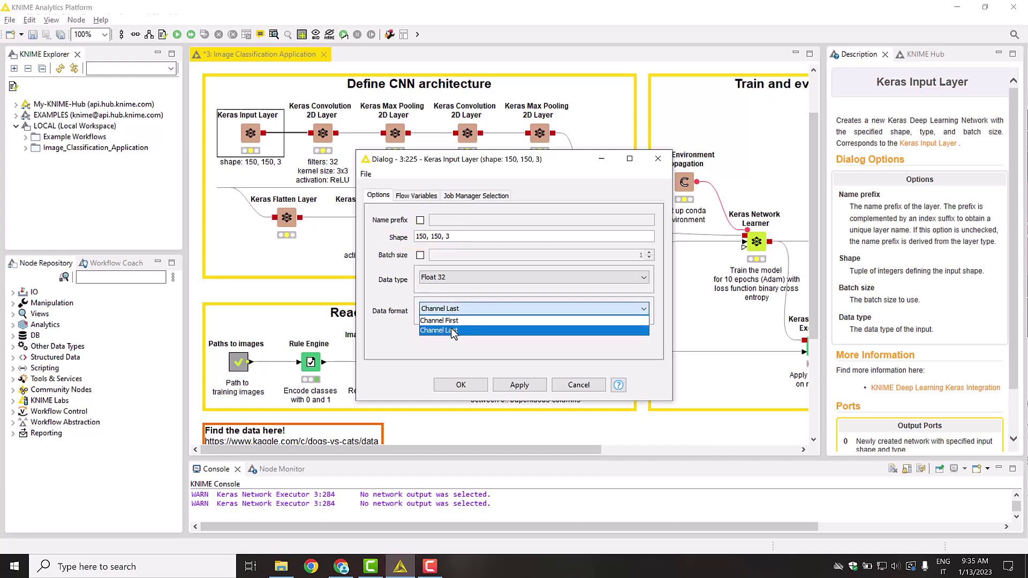
pyautogui.click(451, 329)
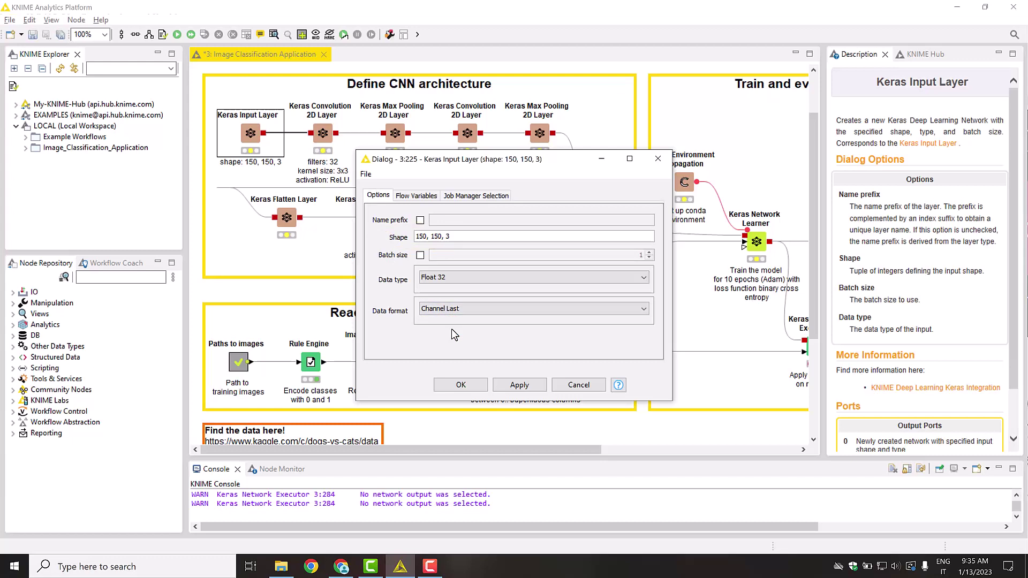
pyautogui.click(461, 385)
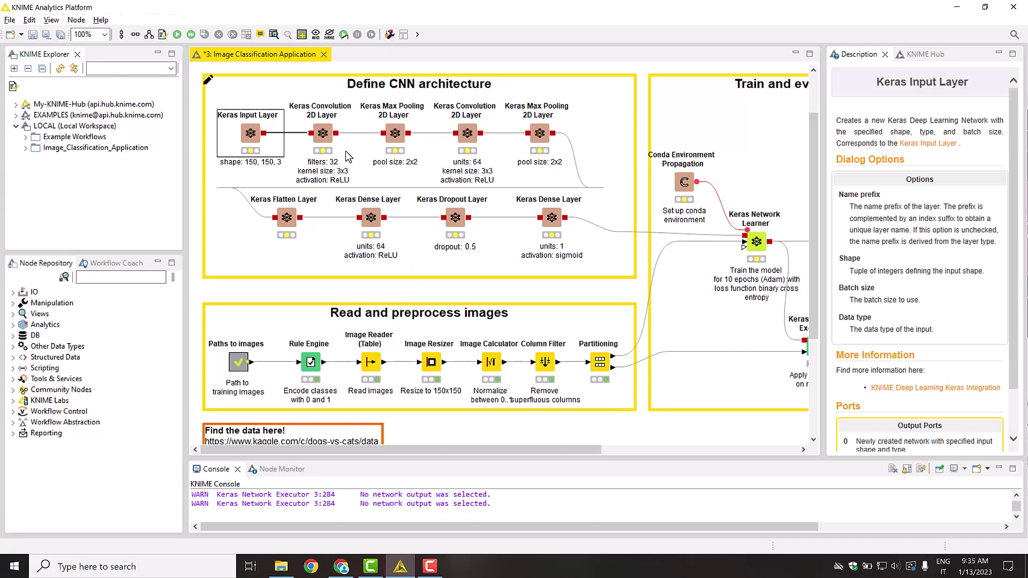
pyautogui.doubleClick(323, 133)
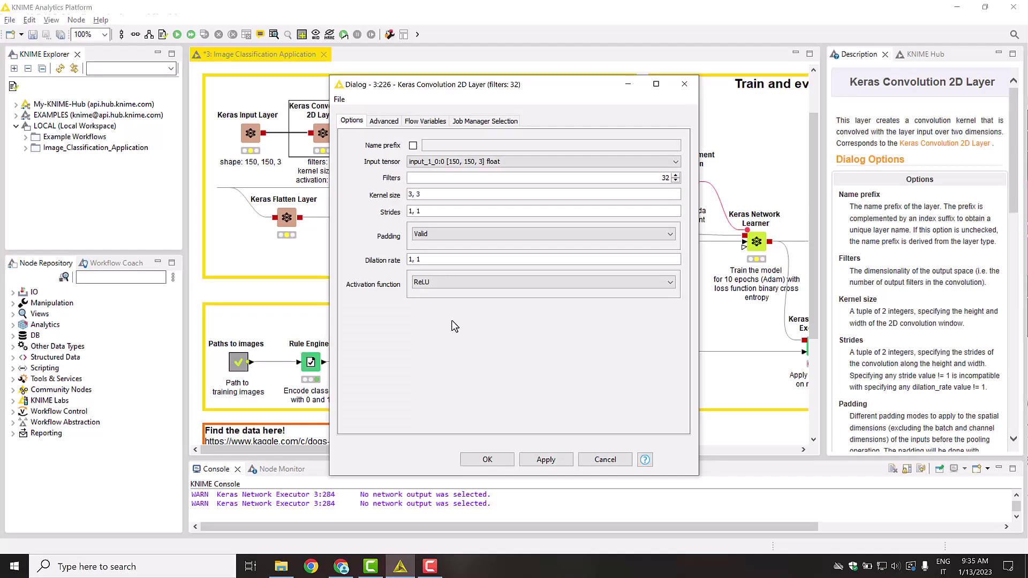
pyautogui.click(486, 459)
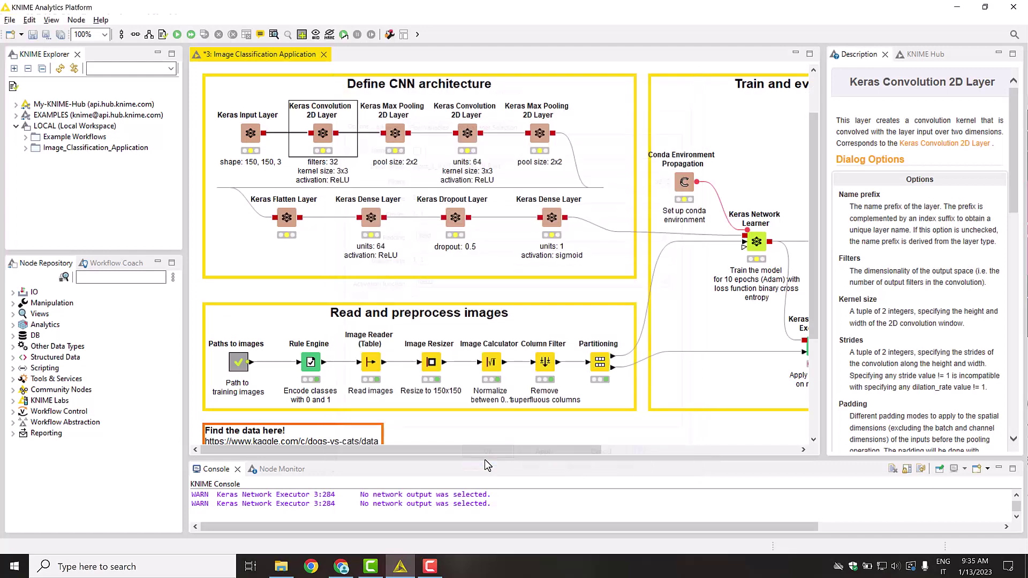
# Review the first Max Pooling 2D settings: pool size and strides 2, 2, Valid padding.
pyautogui.click(395, 140)
pyautogui.rightClick(395, 141)
pyautogui.click(422, 146)
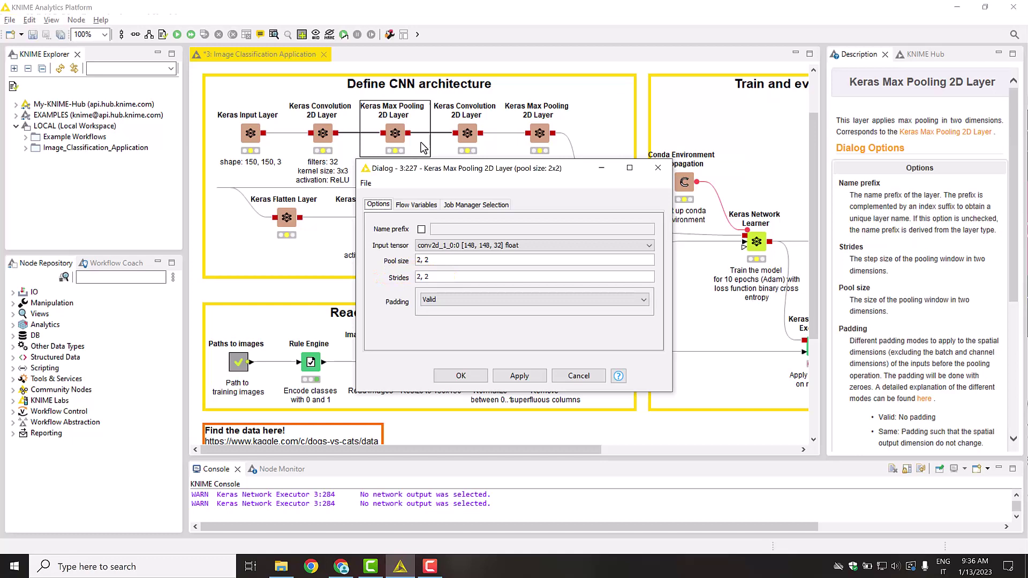
pyautogui.click(460, 376)
# Execute the first Max Pooling layer and check its output shape is 74, 74, 32.
pyautogui.rightClick(395, 138)
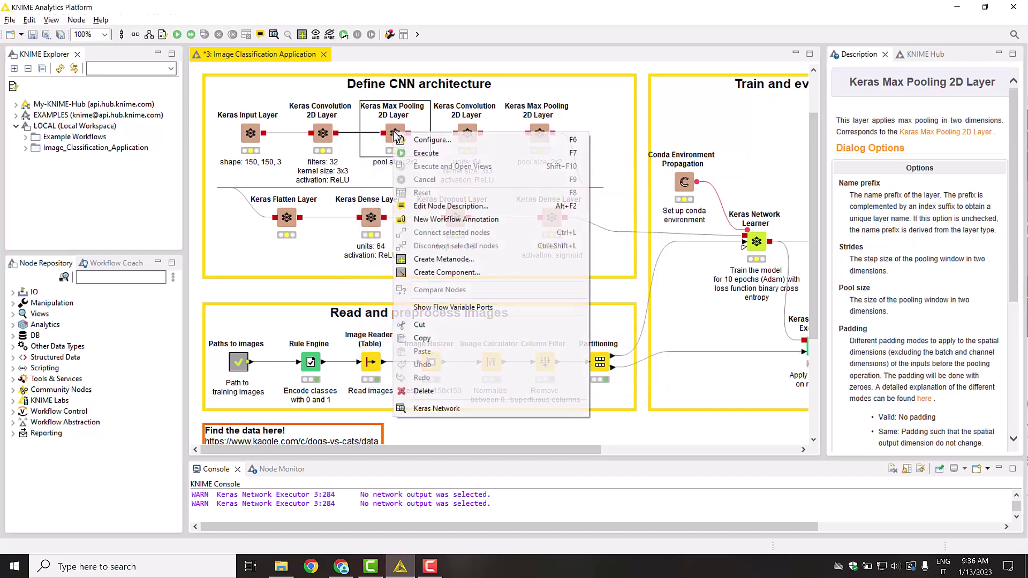
pyautogui.click(429, 153)
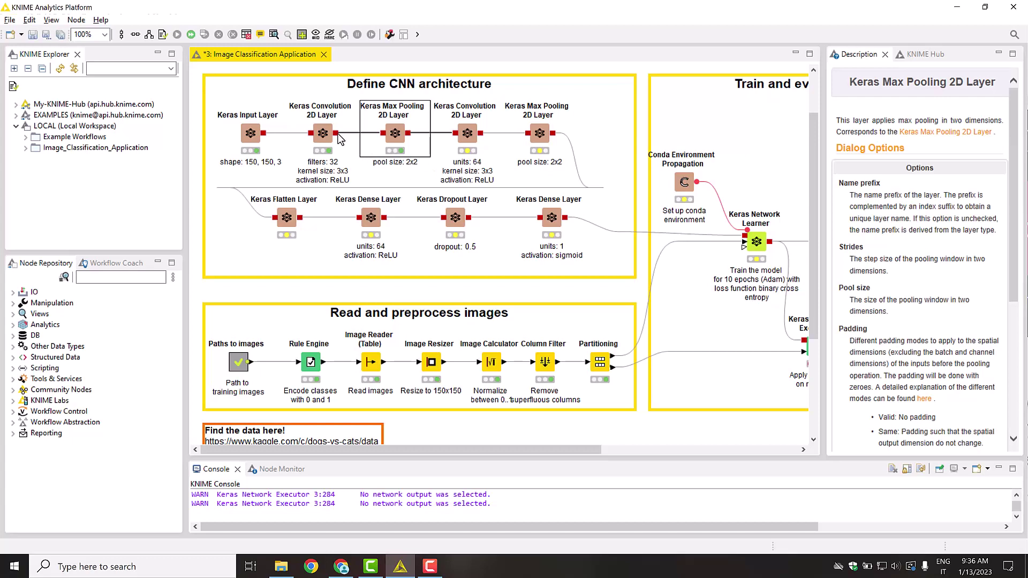
pyautogui.moveTo(338, 138)
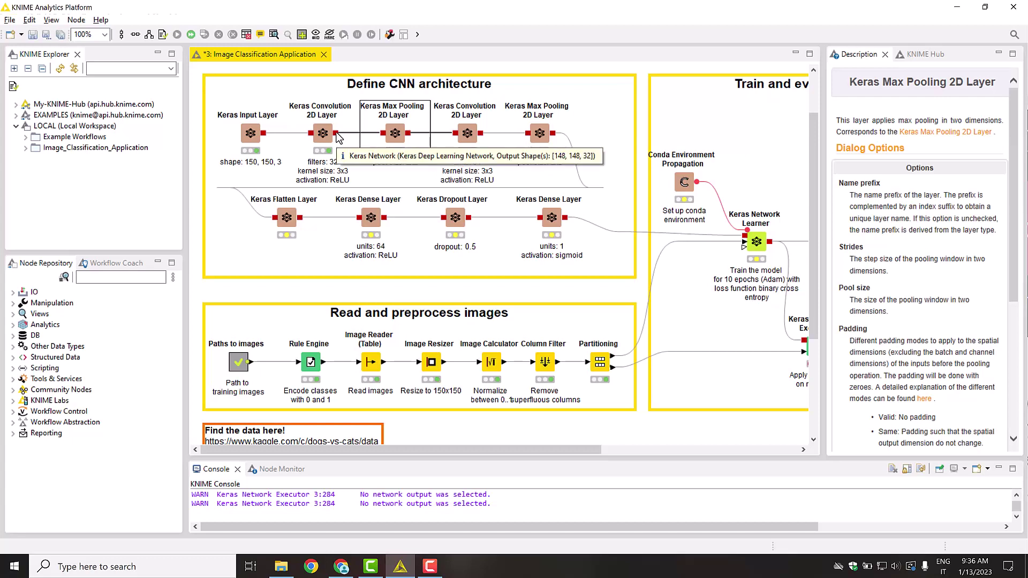
pyautogui.moveTo(410, 141)
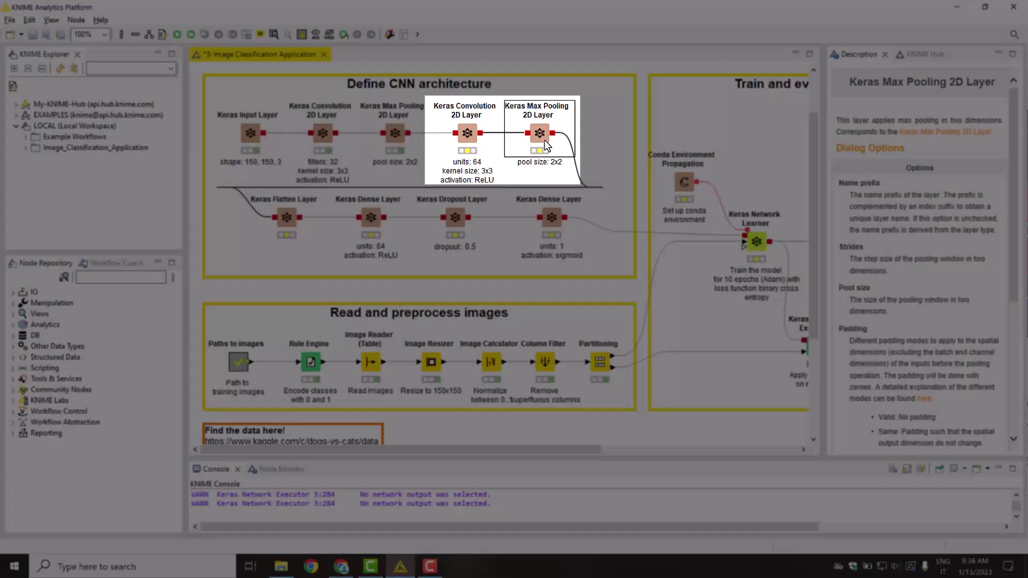
# Execute the second Max Pooling layer, then review and execute the Flatten layer with its 36, 36, 64 input.
pyautogui.rightClick(545, 144)
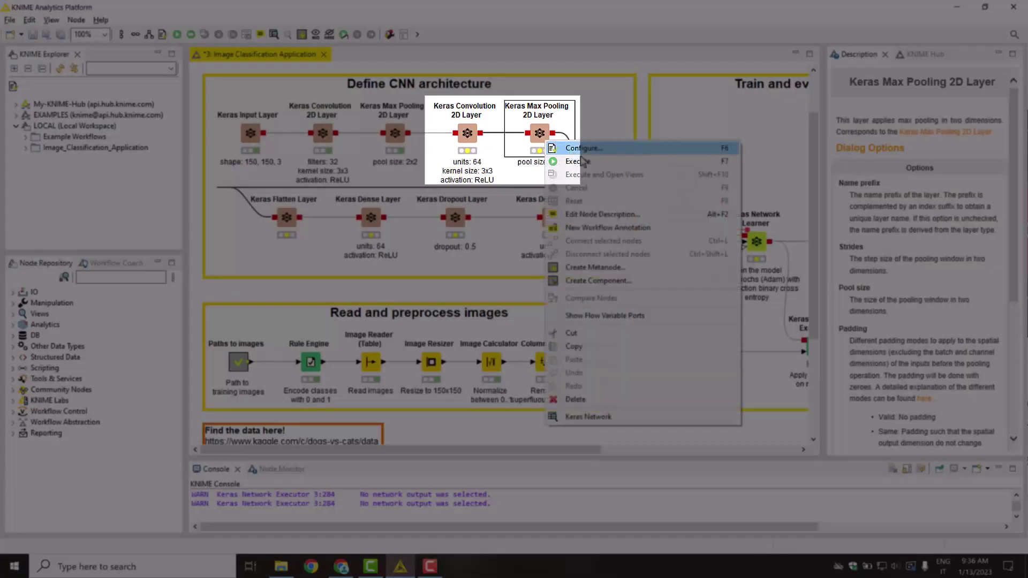
pyautogui.click(582, 162)
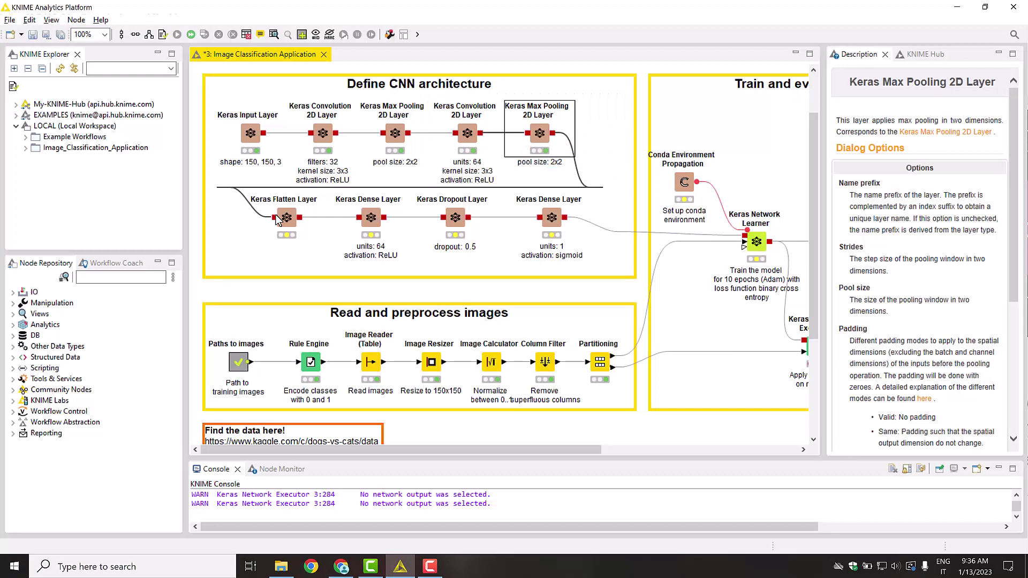
pyautogui.click(285, 218)
pyautogui.rightClick(286, 217)
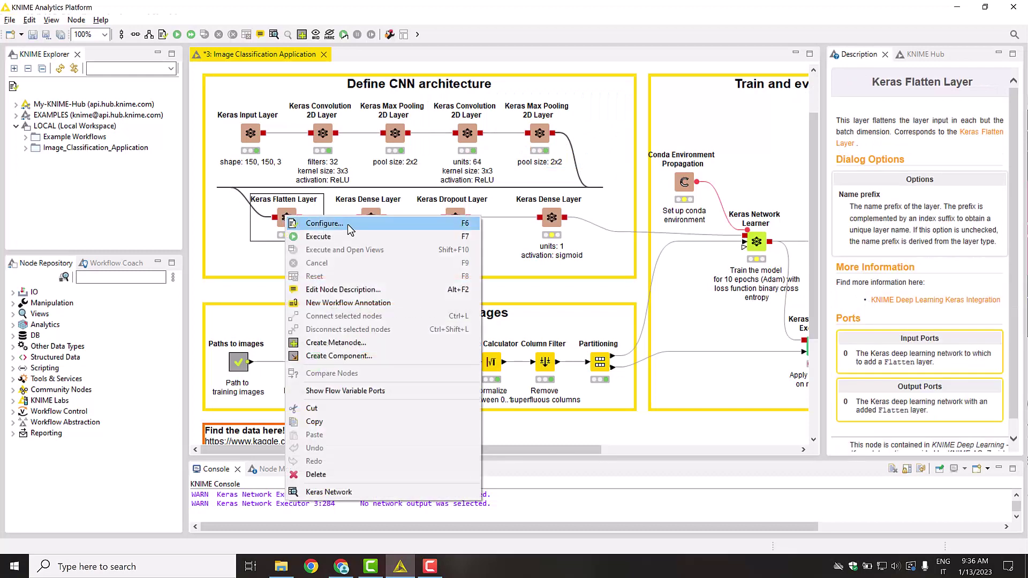
pyautogui.click(348, 224)
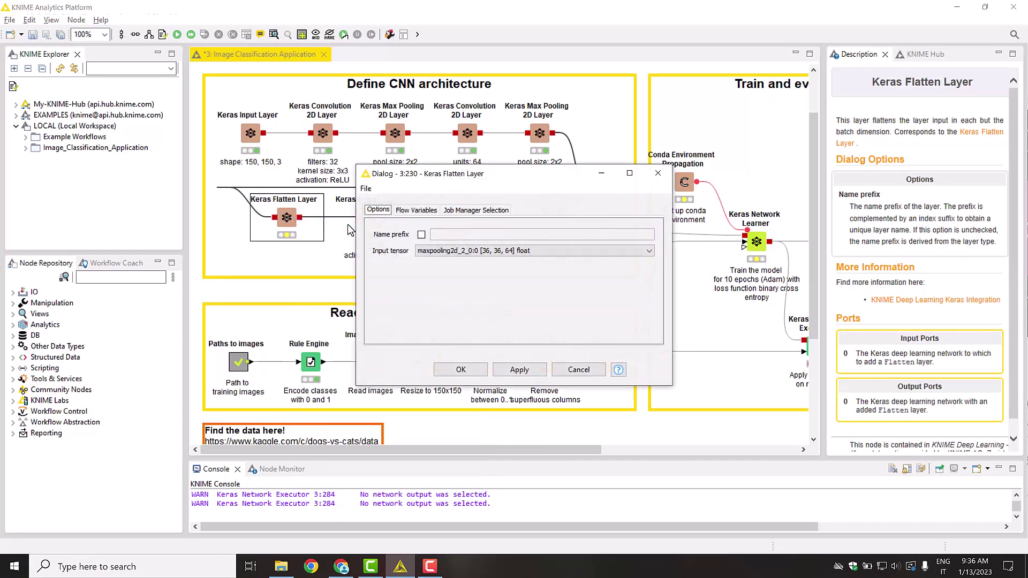
pyautogui.click(456, 368)
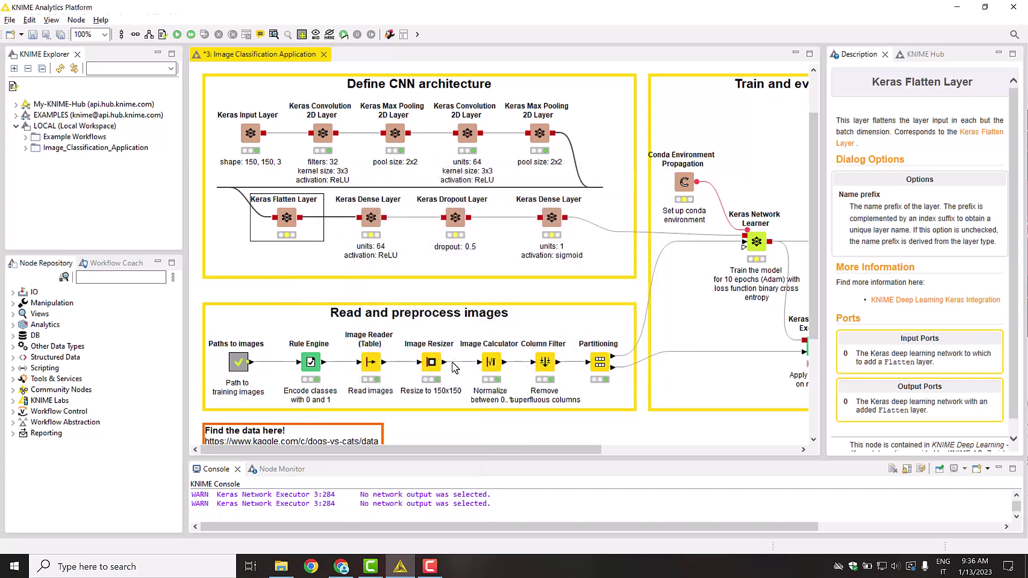
pyautogui.rightClick(288, 216)
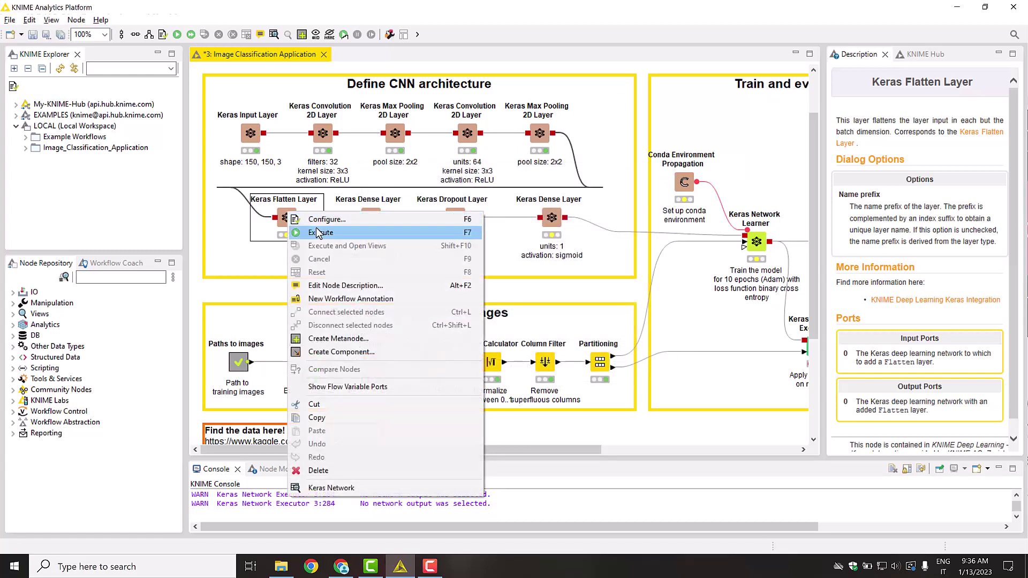
pyautogui.click(319, 232)
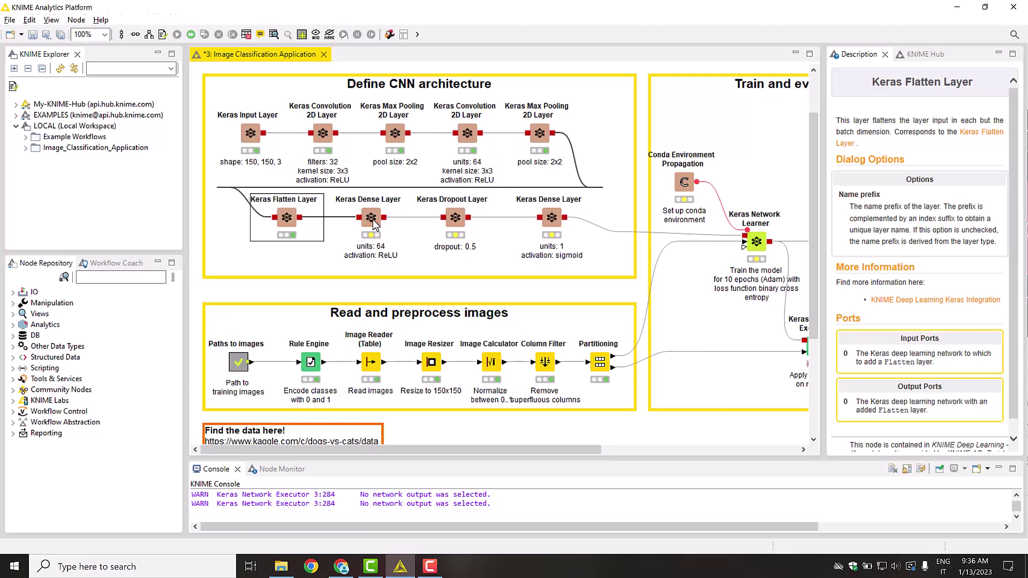
# Confirm the Keras Dropout Layer keeps a rate of 0.5.
pyautogui.rightClick(455, 219)
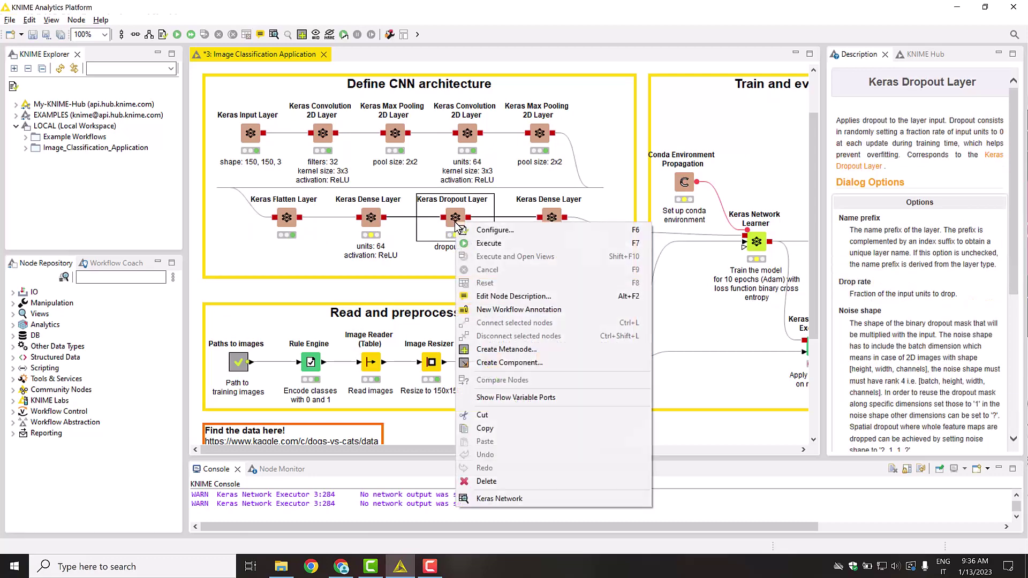
pyautogui.click(475, 230)
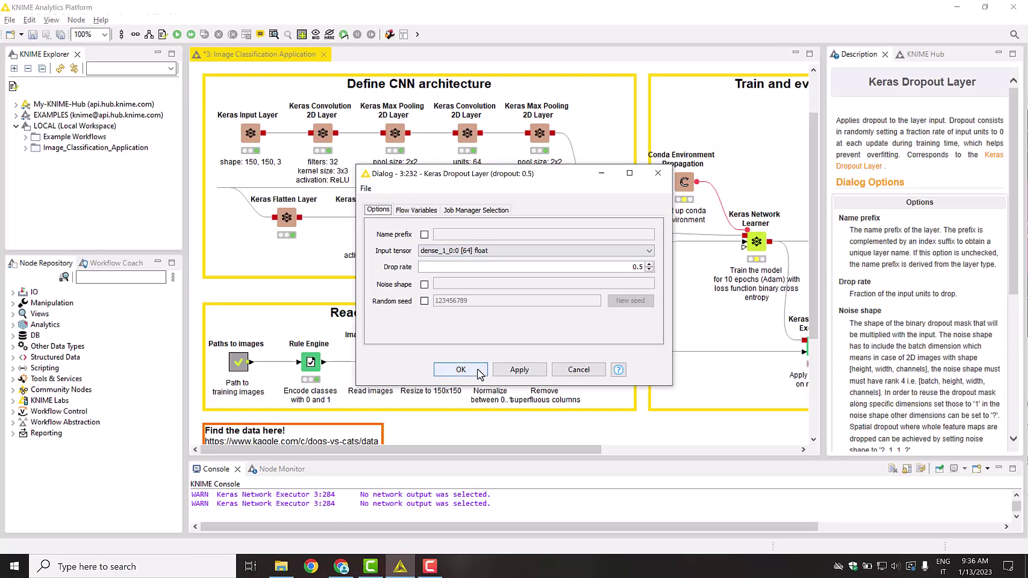
pyautogui.click(477, 370)
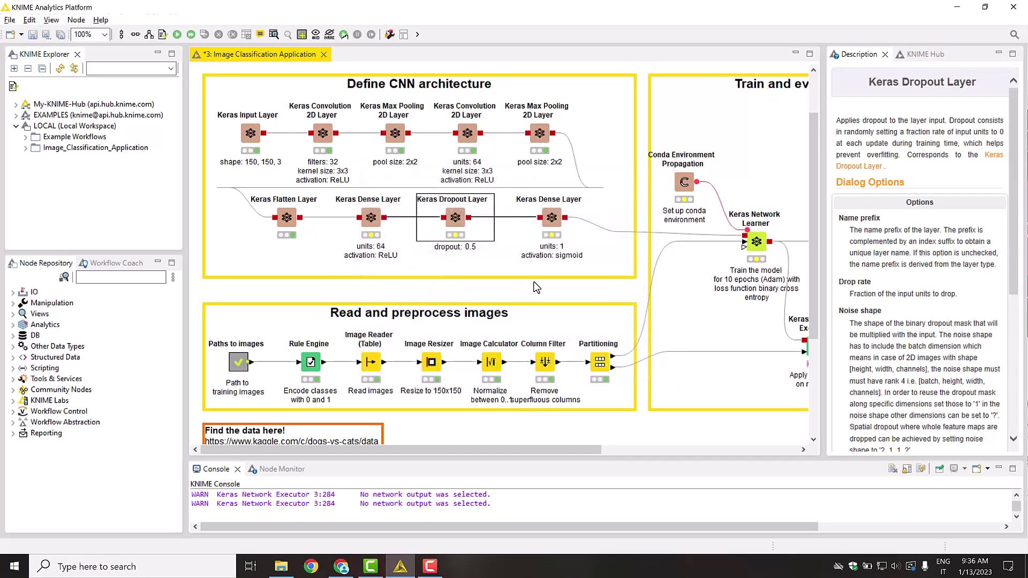
# Keep the output Dense layer at 1 unit with Sigmoid activation and execute it.
pyautogui.click(552, 219)
pyautogui.rightClick(552, 219)
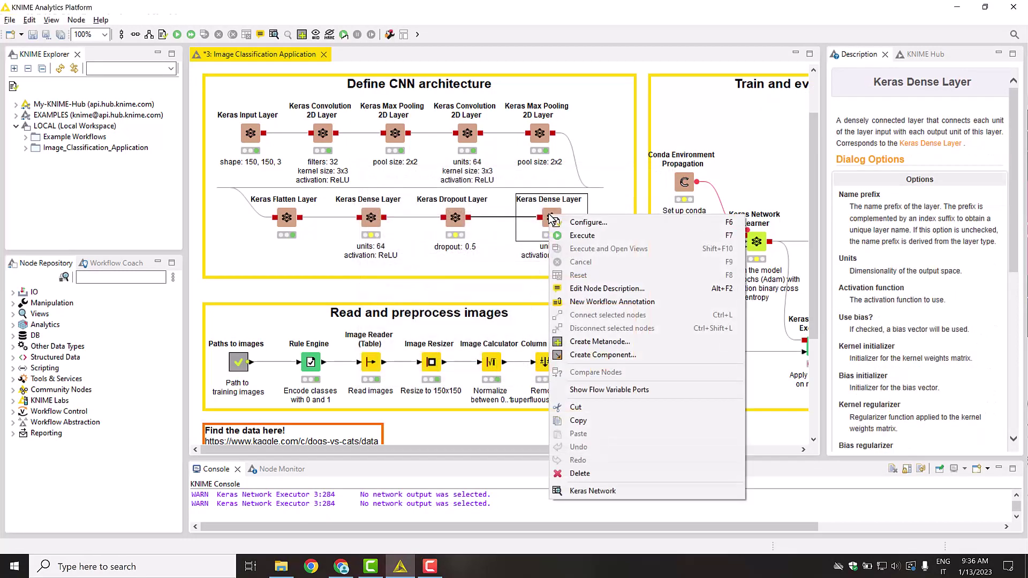
pyautogui.click(608, 223)
pyautogui.click(593, 200)
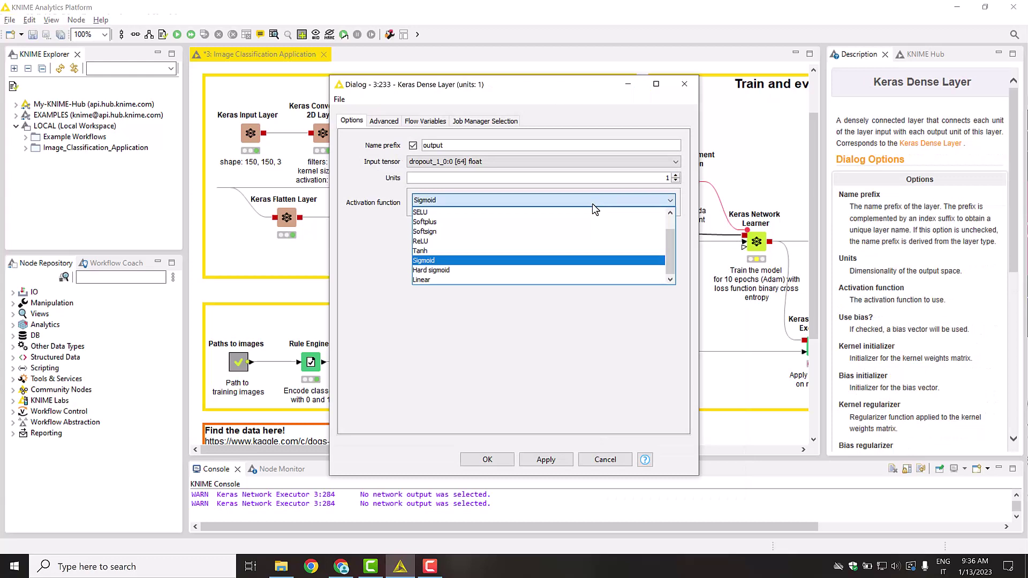
pyautogui.click(587, 261)
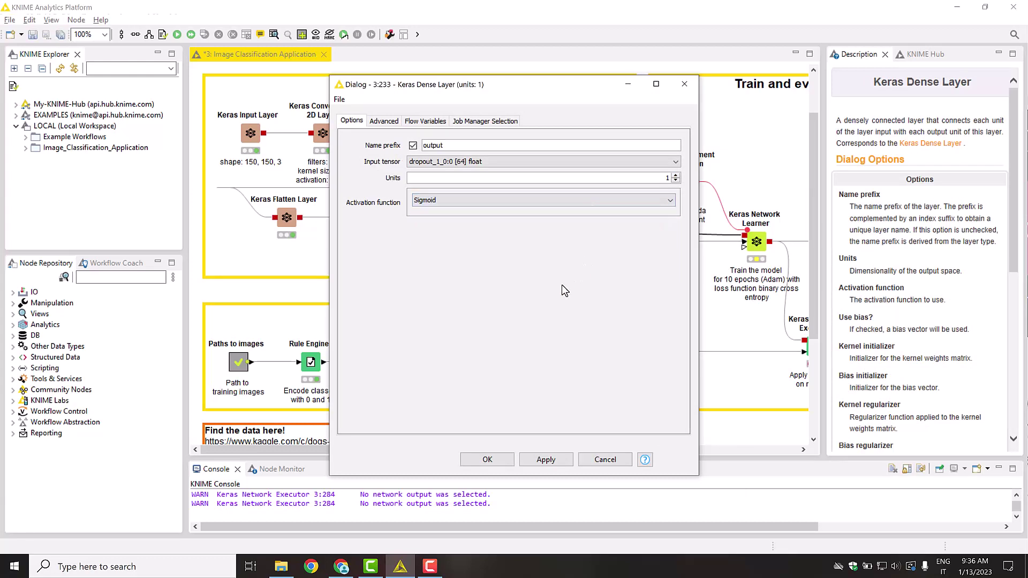
pyautogui.click(487, 460)
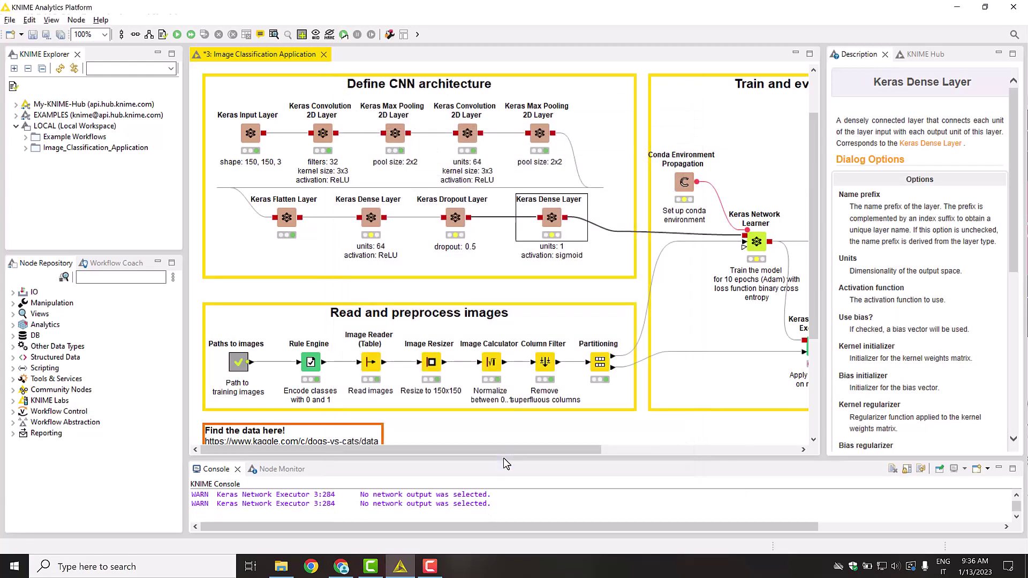
pyautogui.rightClick(551, 219)
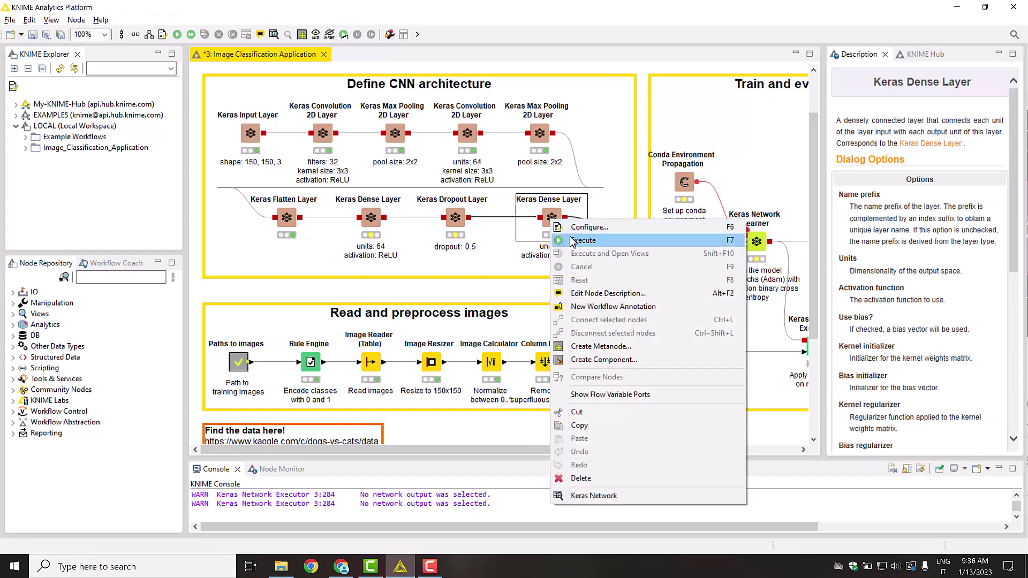
pyautogui.click(572, 241)
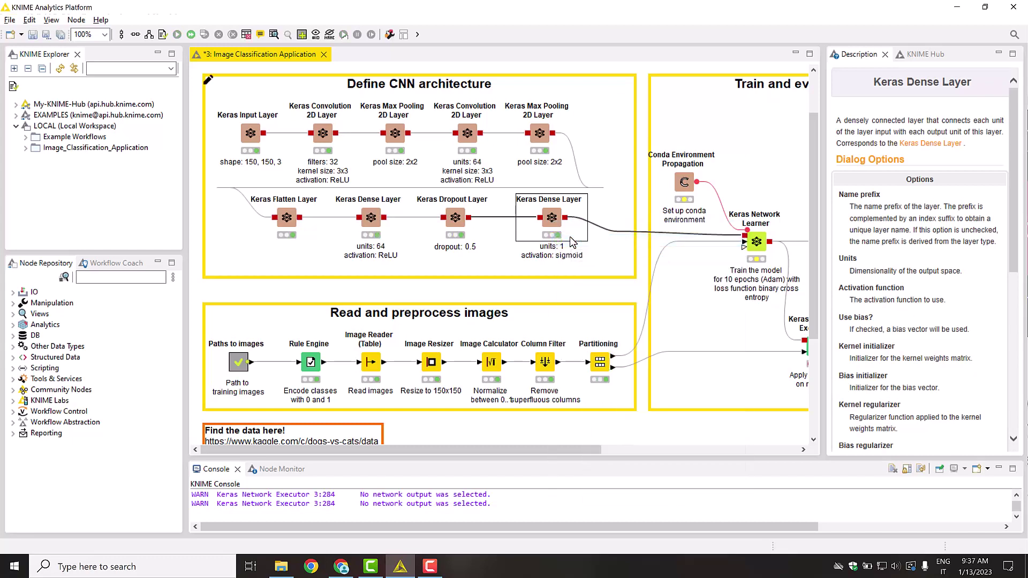
pyautogui.click(567, 287)
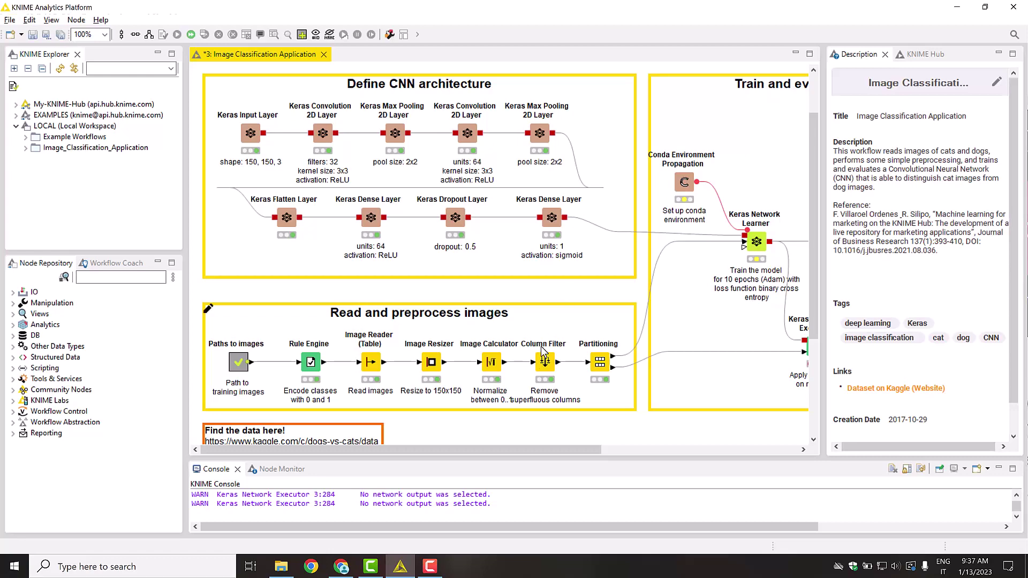
# Scroll the canvas right to the Train and evaluate the CNN section with the Keras Network Learner.
pyautogui.moveTo(517, 450); pyautogui.dragTo(661, 449)
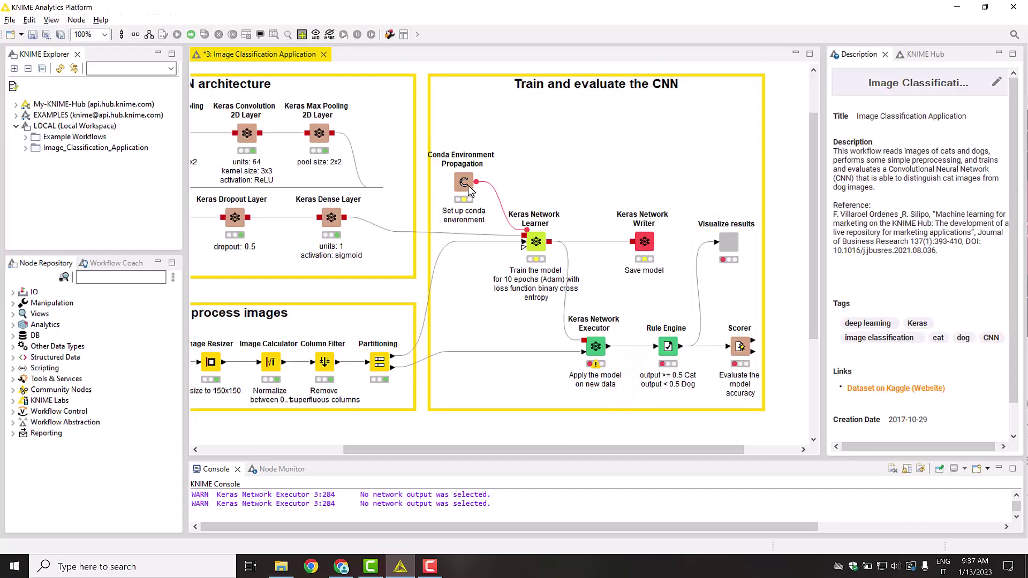
# Keep the py3_knime_dl_keras_tutorial environment in Conda Environment Propagation and execute the node.
pyautogui.rightClick(464, 182)
pyautogui.click(503, 189)
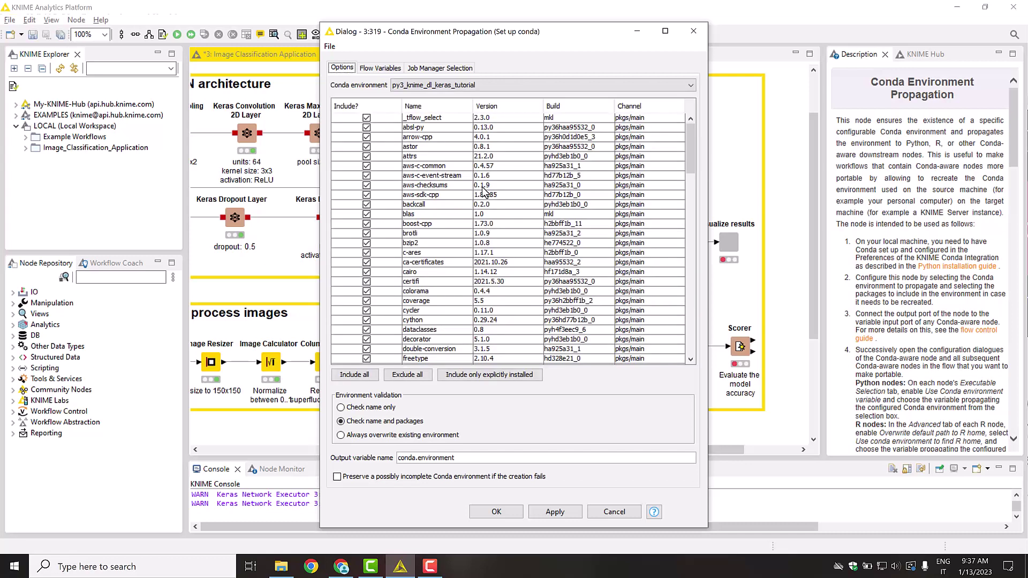
pyautogui.click(497, 513)
pyautogui.rightClick(464, 182)
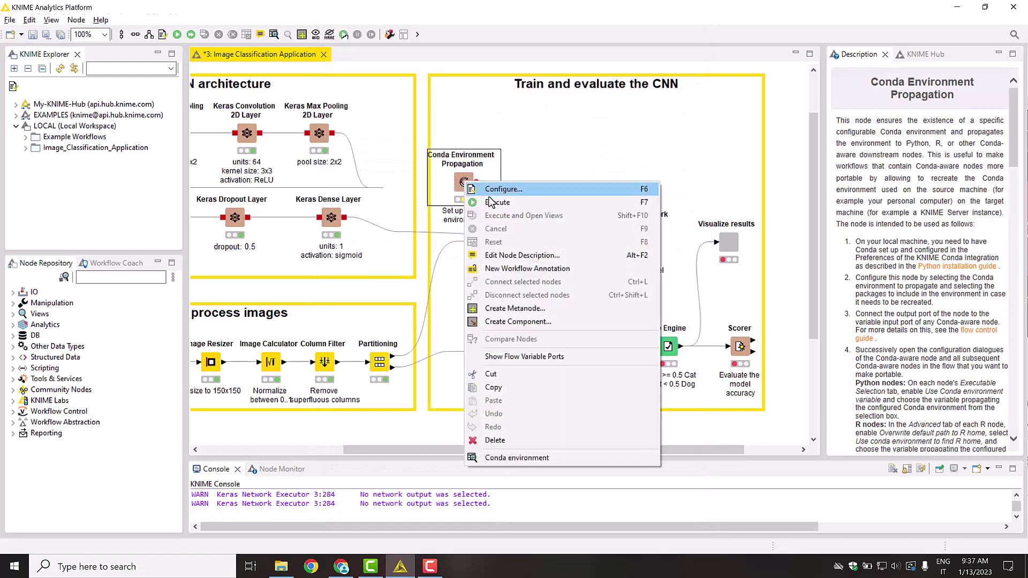
pyautogui.click(491, 202)
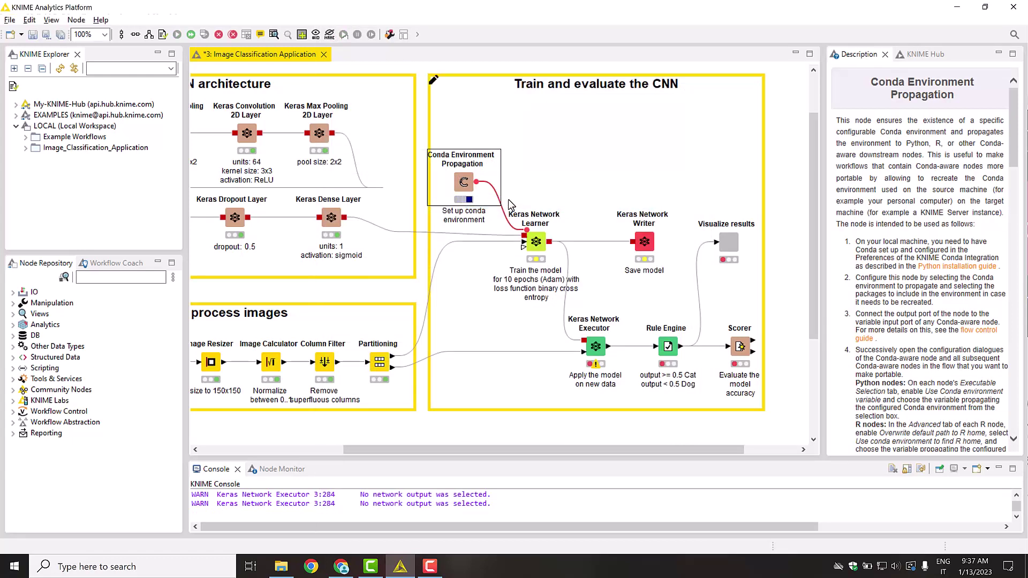
pyautogui.click(539, 244)
# In the Keras Network Learner, confirm the Image_processed input uses From Image conversion.
pyautogui.rightClick(538, 245)
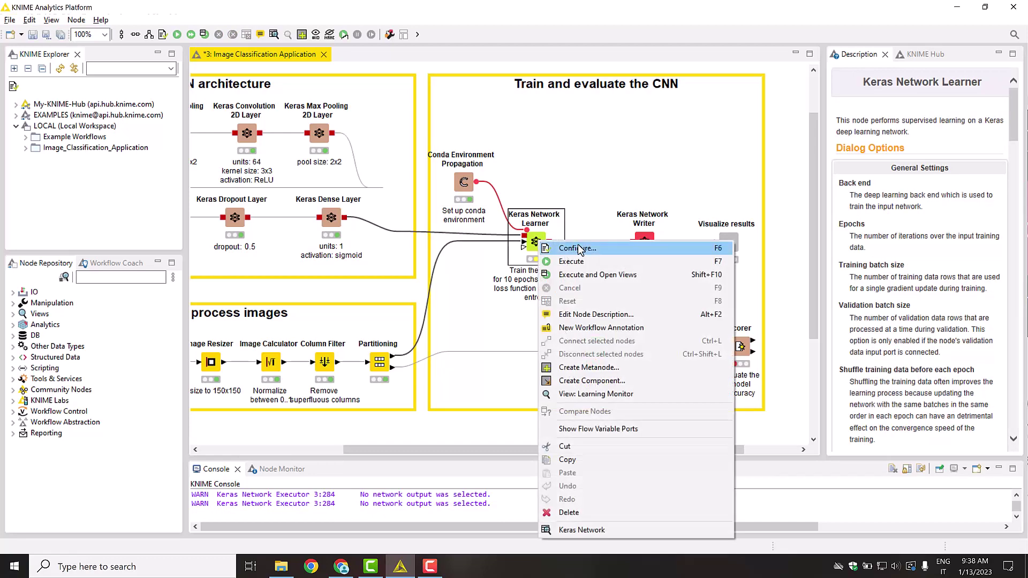
pyautogui.click(577, 247)
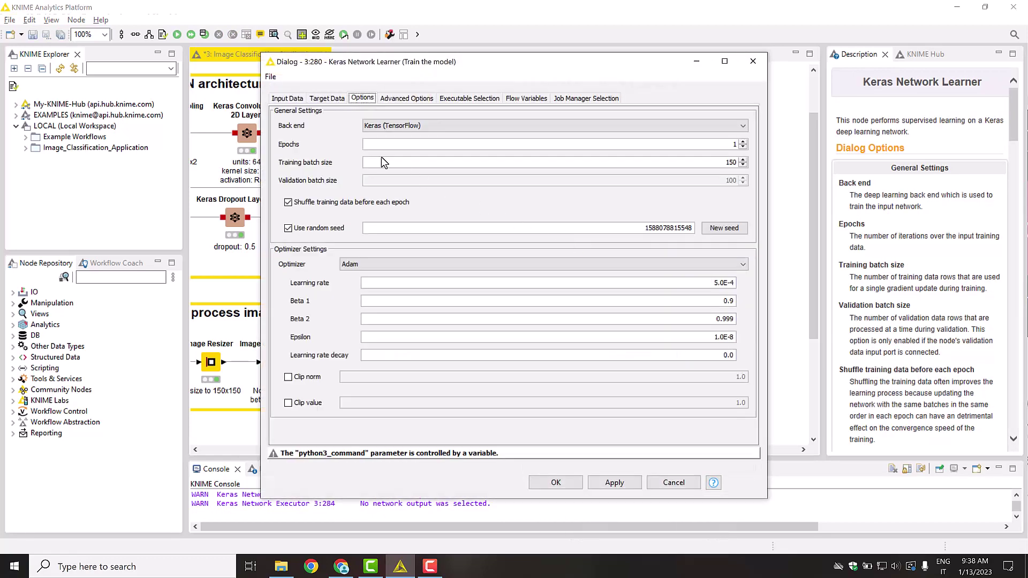
pyautogui.click(279, 103)
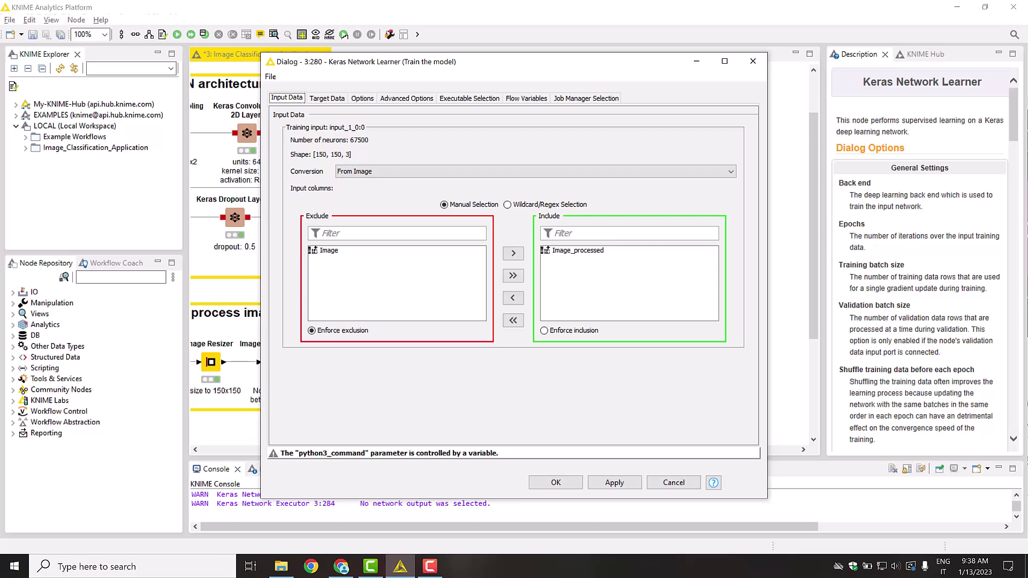
pyautogui.click(363, 173)
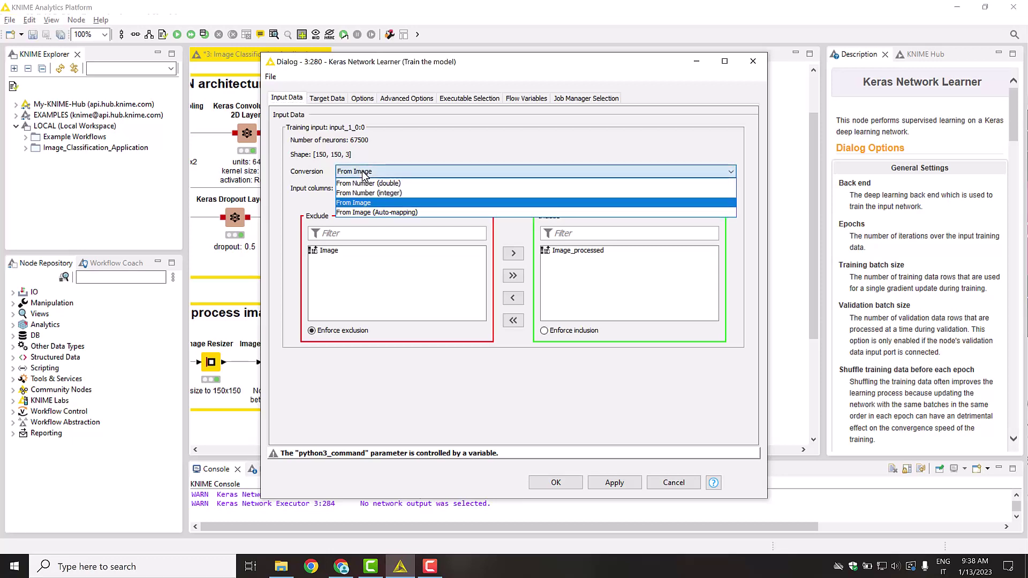
pyautogui.click(371, 203)
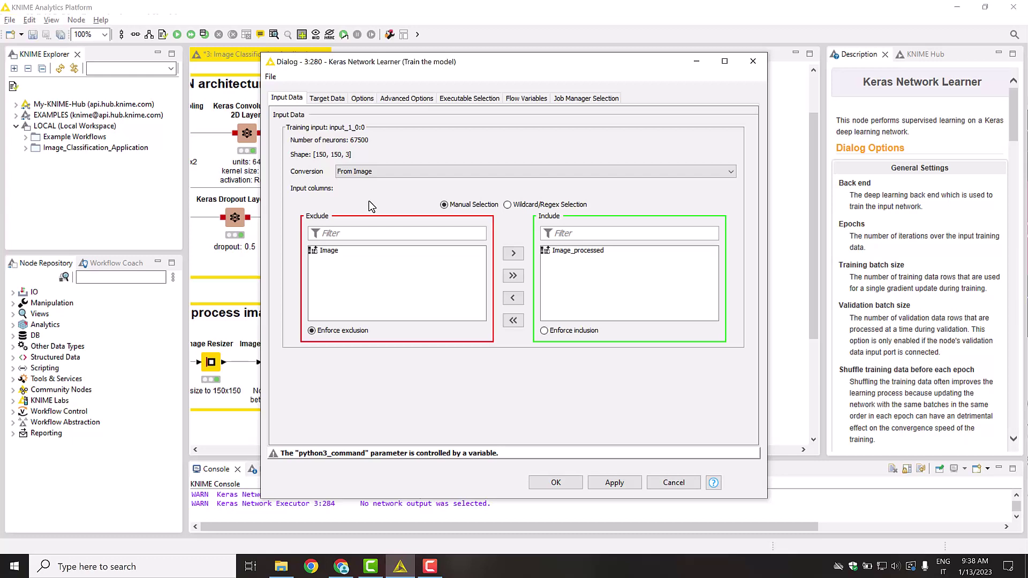
pyautogui.click(328, 98)
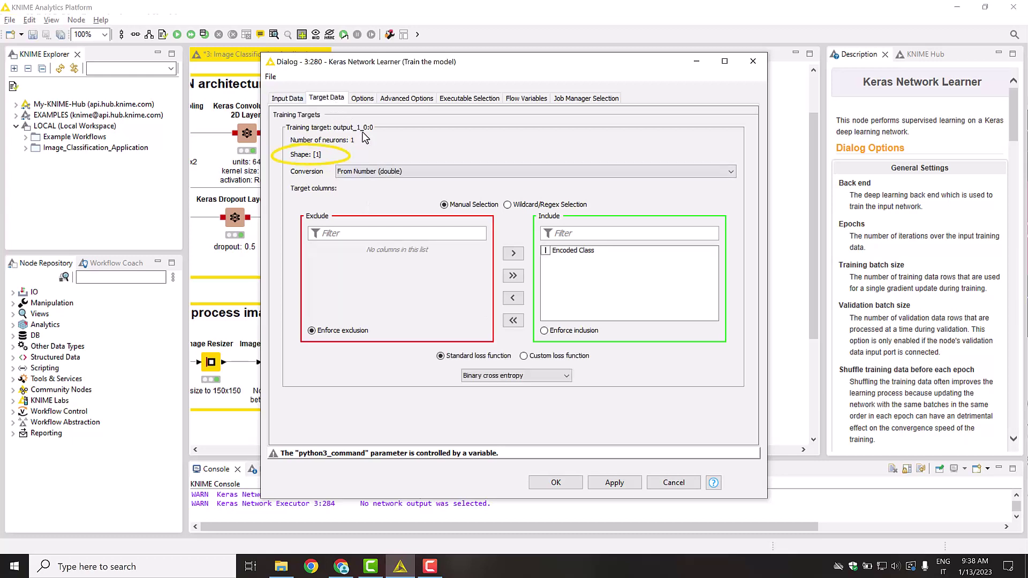
# Keep the Encoded Class target conversion and the binary cross entropy loss.
pyautogui.click(390, 173)
pyautogui.click(391, 181)
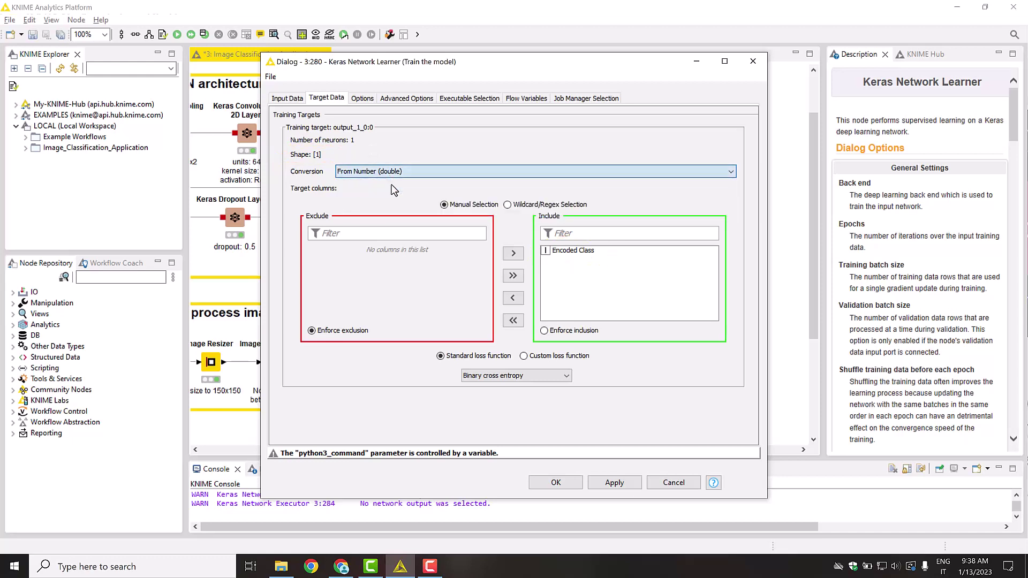
pyautogui.click(517, 375)
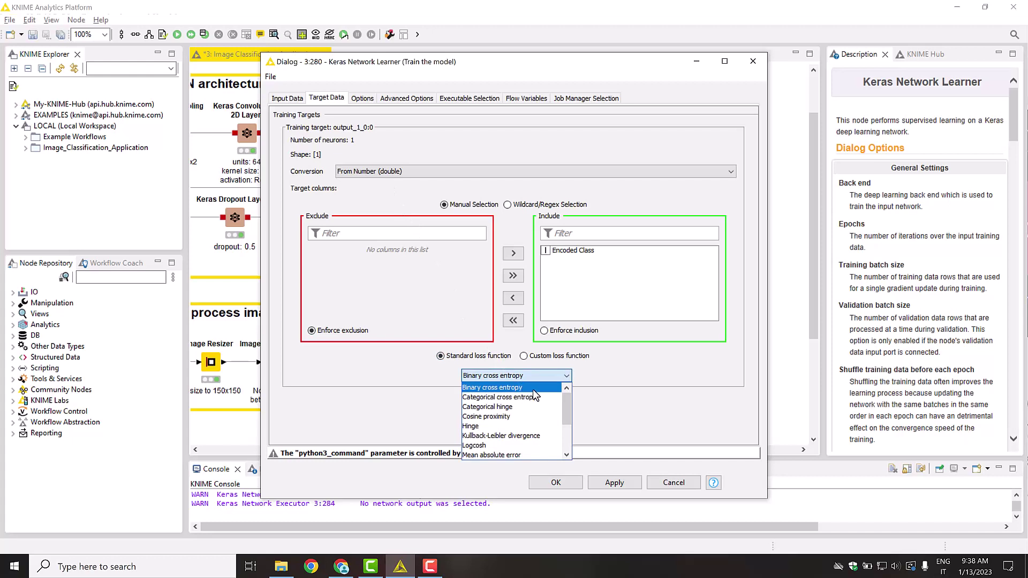
pyautogui.press('Escape')
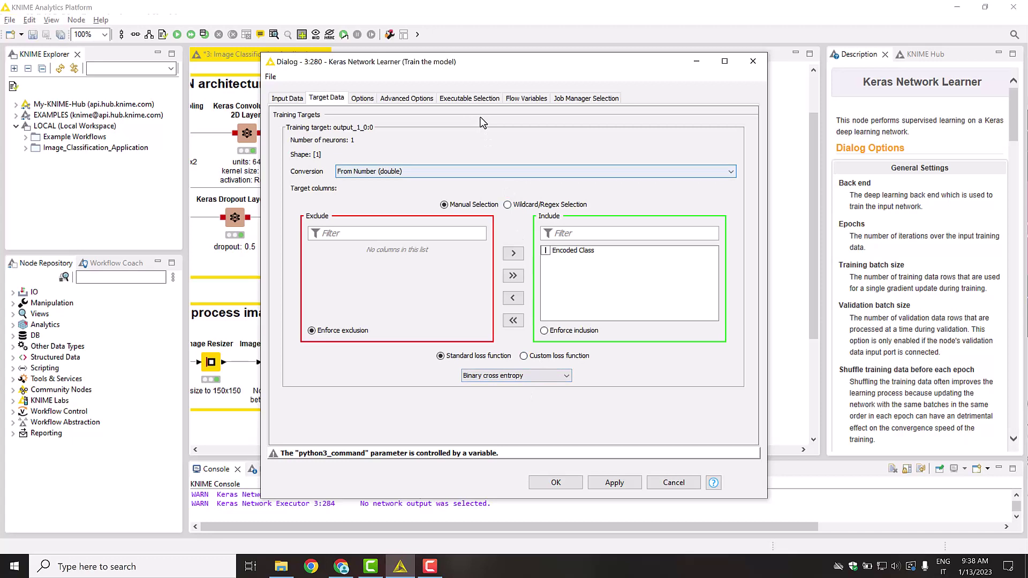
# Use the conda.environment flow variable as the executable, then start training the Learner.
pyautogui.click(482, 100)
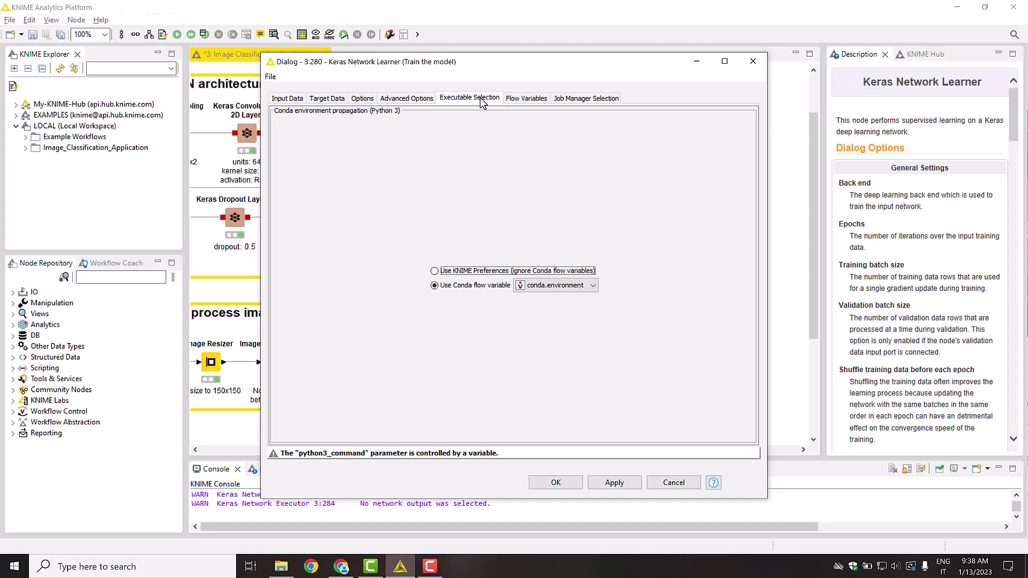
pyautogui.click(550, 284)
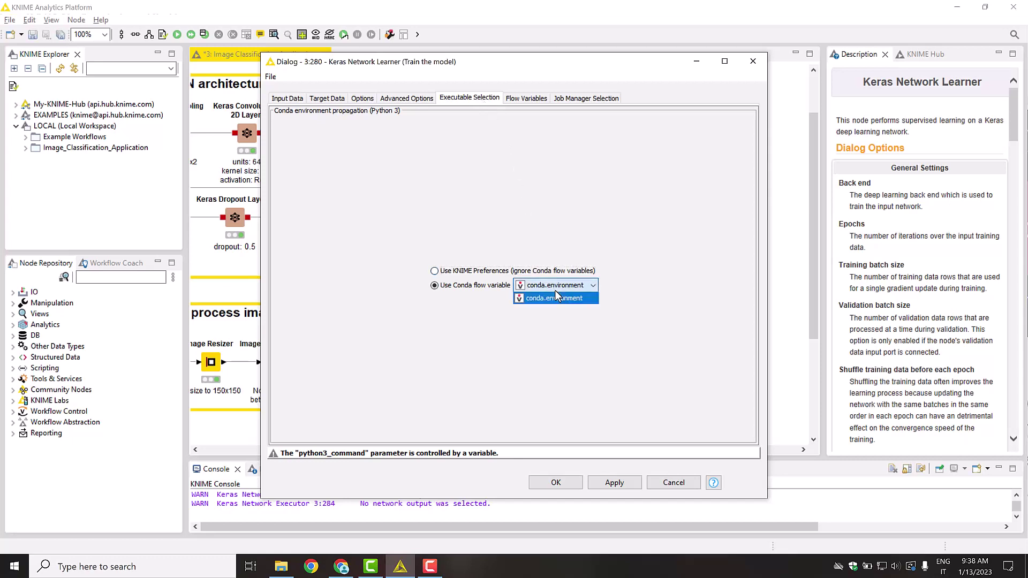
pyautogui.click(560, 299)
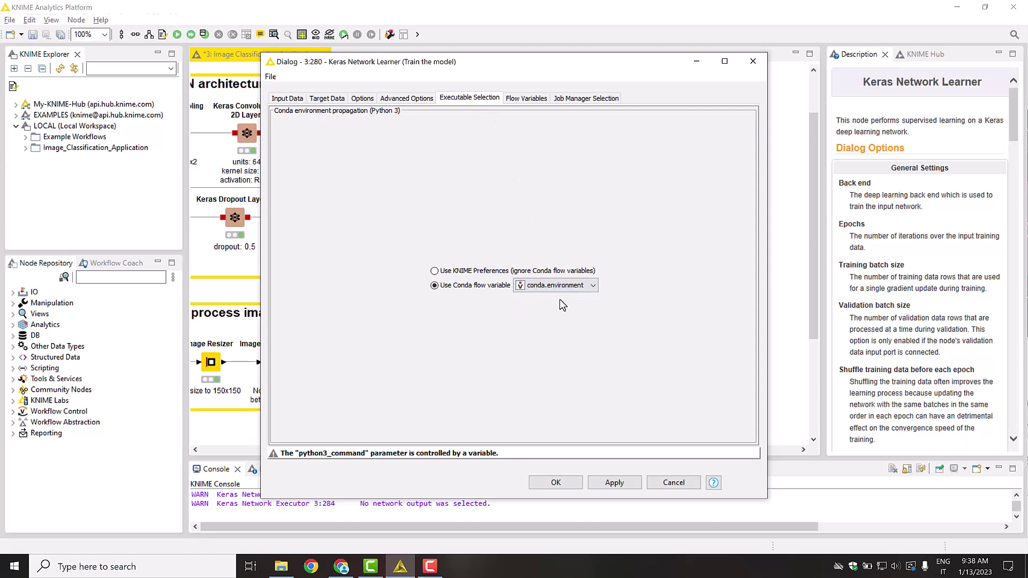
pyautogui.click(556, 482)
pyautogui.rightClick(536, 247)
pyautogui.click(571, 271)
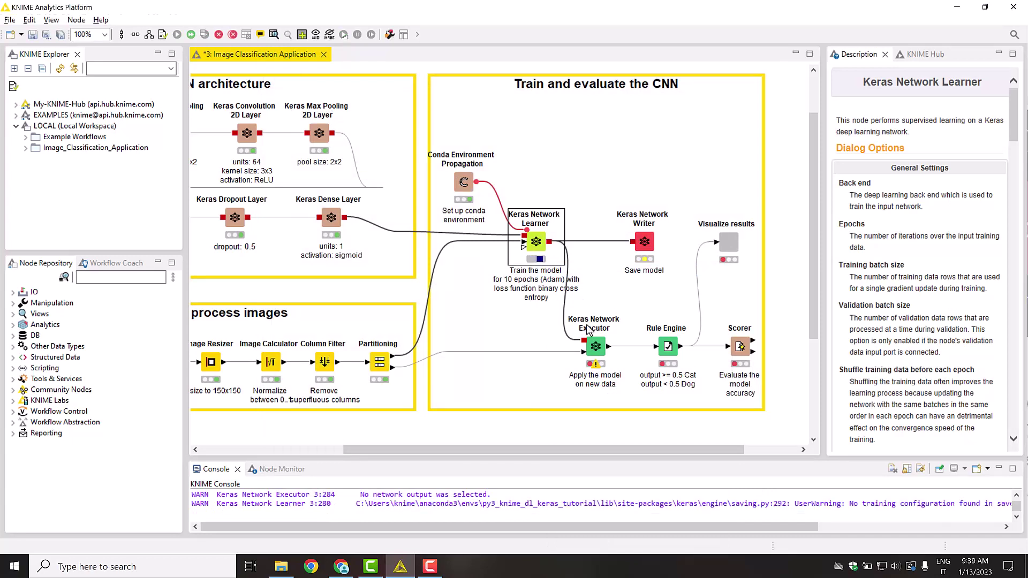
# Add output_1/Sigmoid:0 as the Keras Network Executor's output.
pyautogui.click(595, 351)
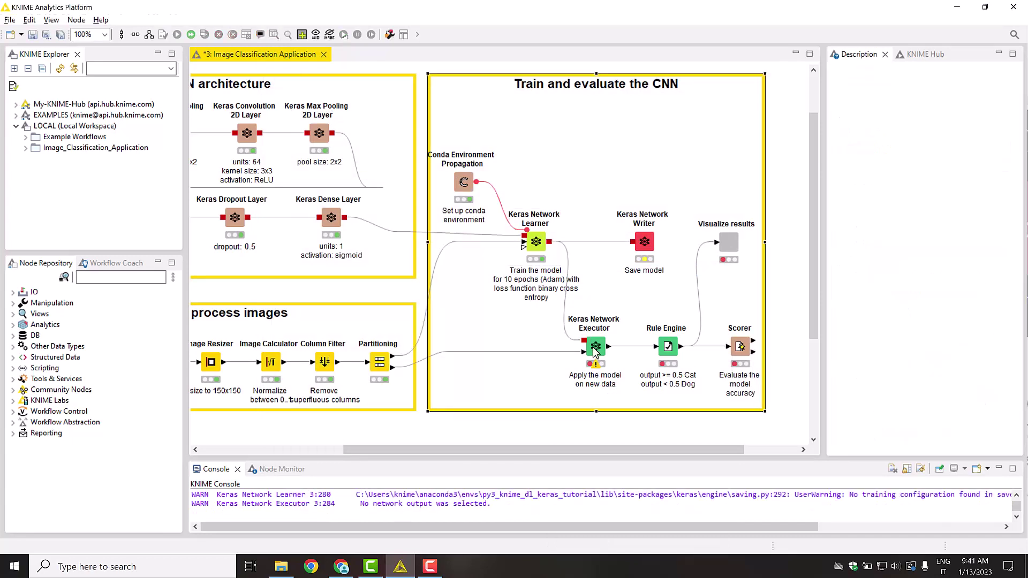
pyautogui.rightClick(595, 351)
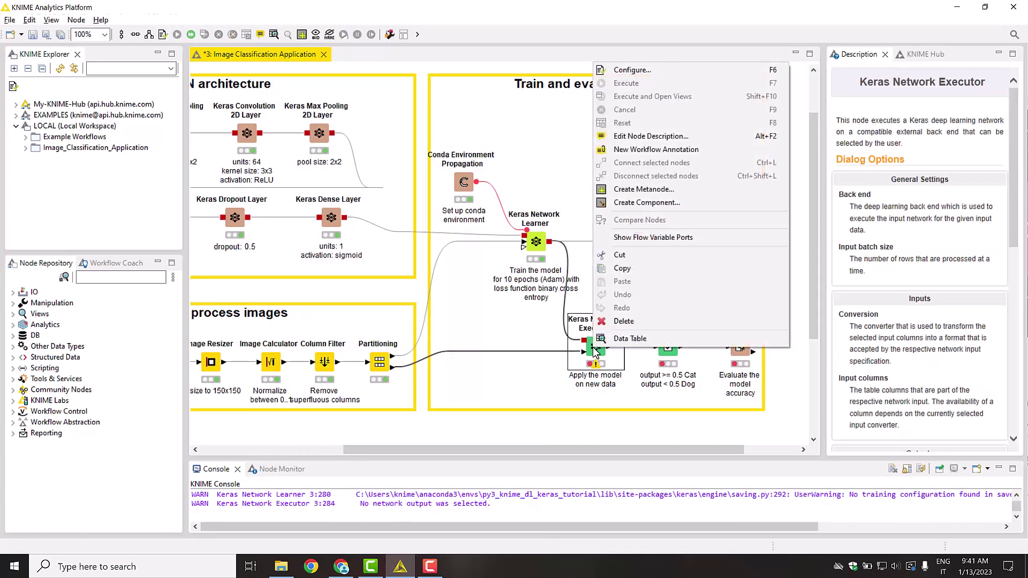
pyautogui.click(637, 70)
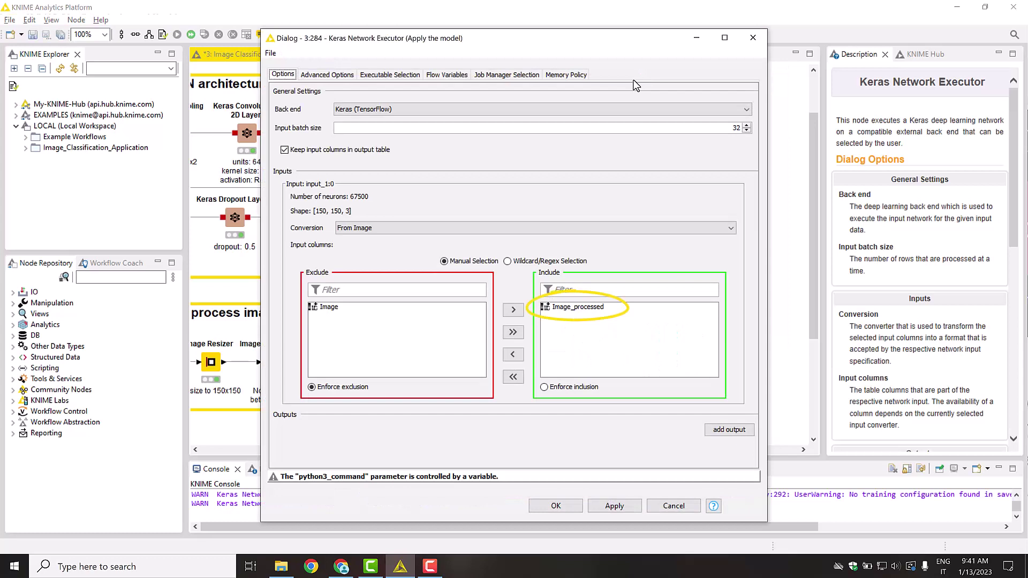
pyautogui.click(731, 429)
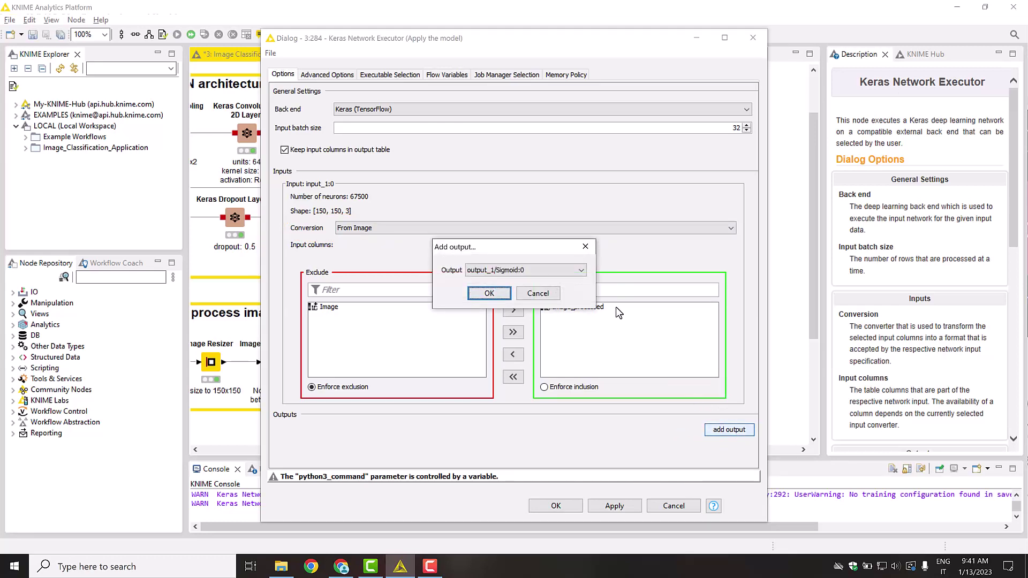
pyautogui.click(569, 270)
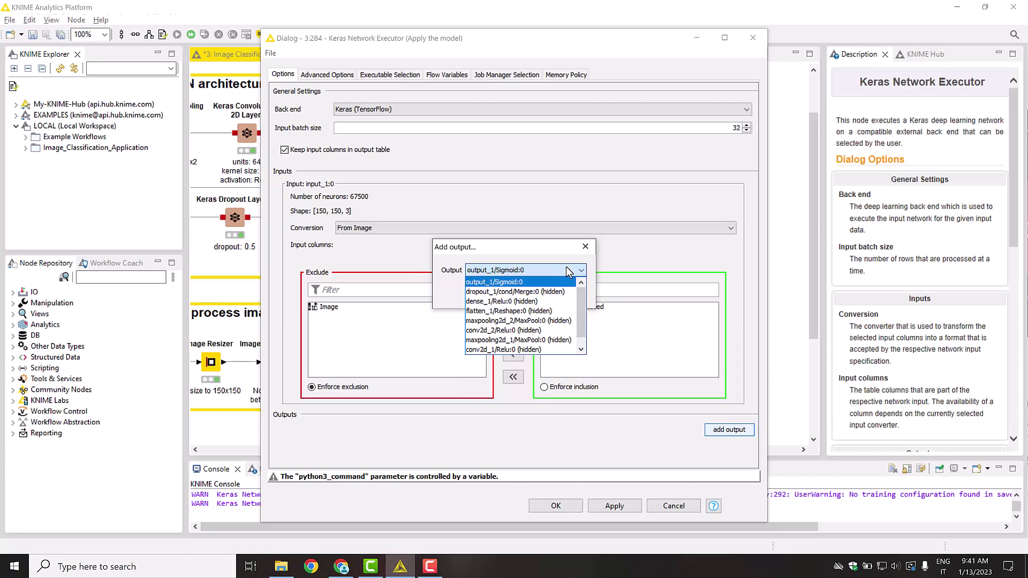
pyautogui.click(569, 283)
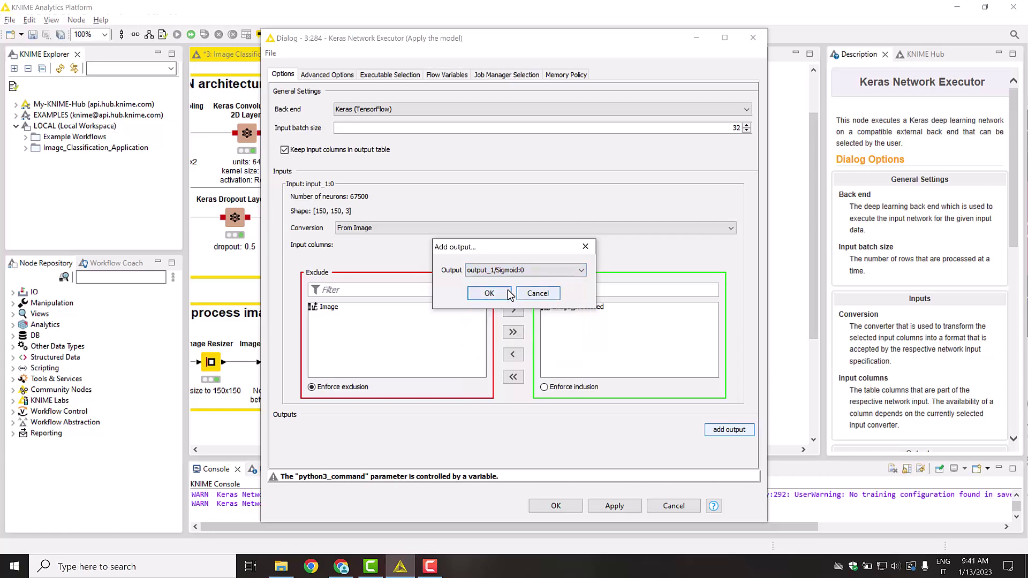
pyautogui.click(490, 293)
pyautogui.click(552, 506)
# Run the Keras Network Executor.
pyautogui.rightClick(593, 347)
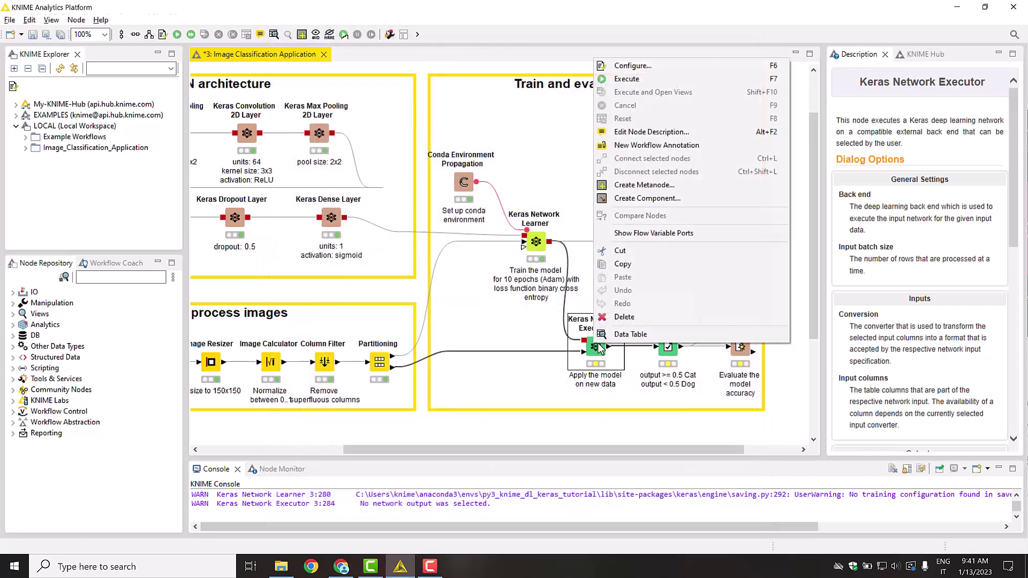
pyautogui.click(622, 82)
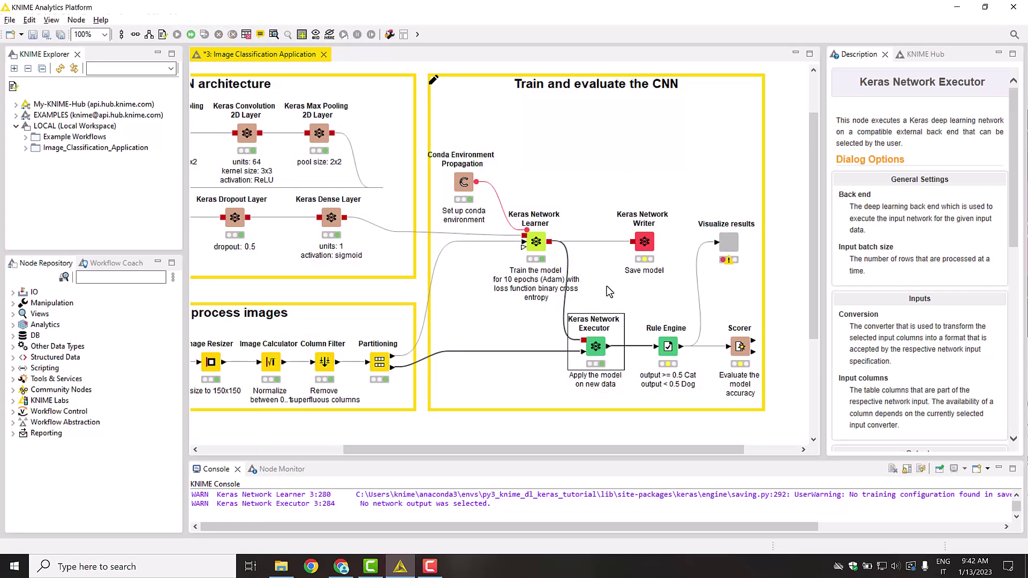
pyautogui.rightClick(604, 347)
# Check the Executor's 400-row score table, then confirm the Rule Engine rules: output ≥ 0.5 → Cat, otherwise Dog.
pyautogui.click(616, 335)
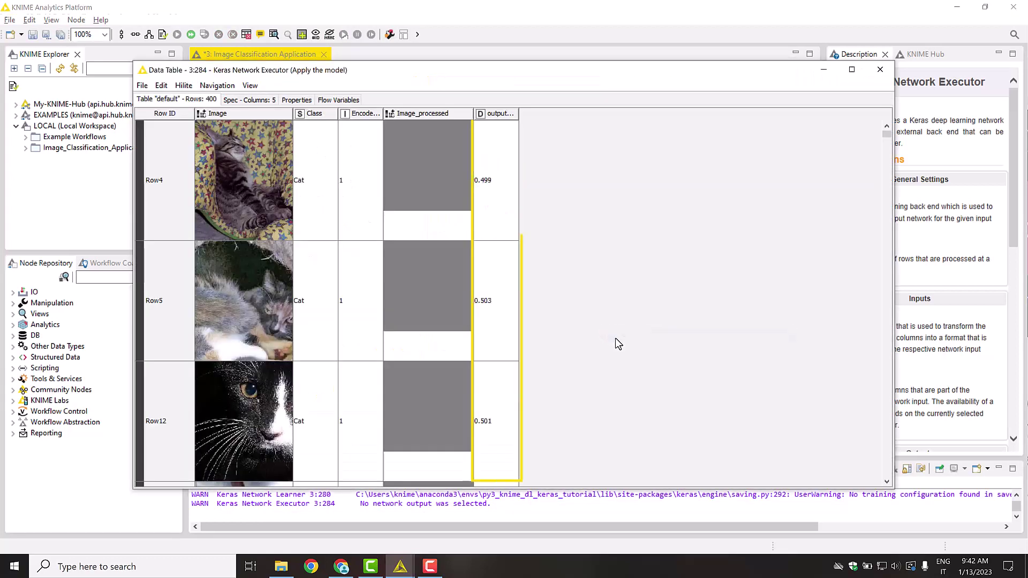
pyautogui.click(880, 70)
pyautogui.click(670, 345)
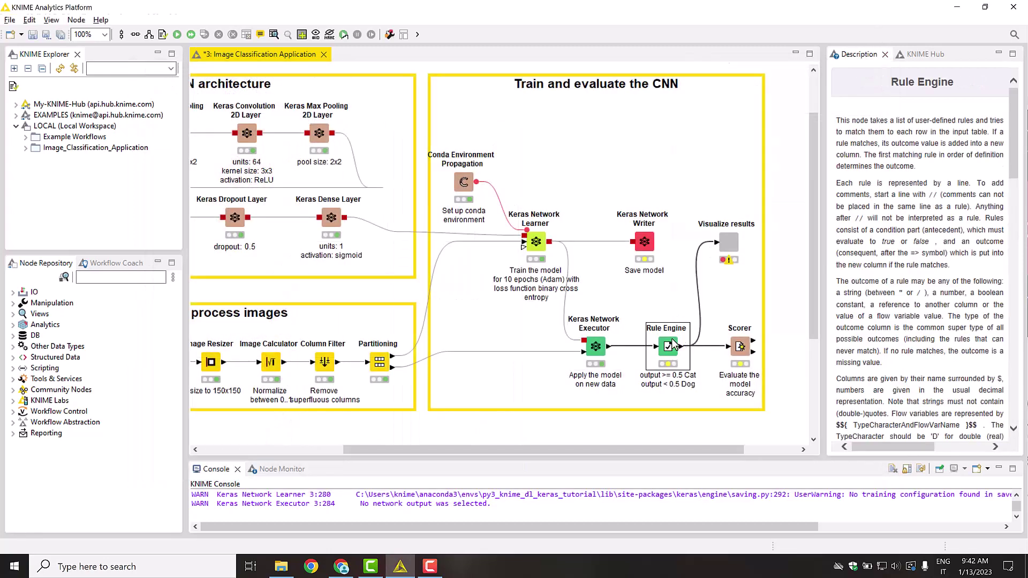
pyautogui.rightClick(670, 346)
pyautogui.click(745, 61)
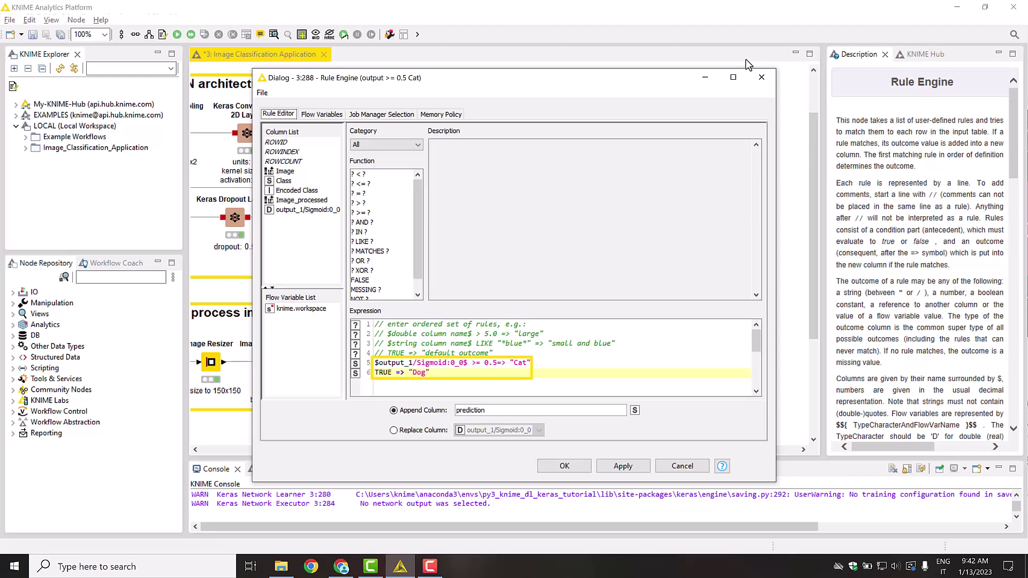
pyautogui.click(564, 466)
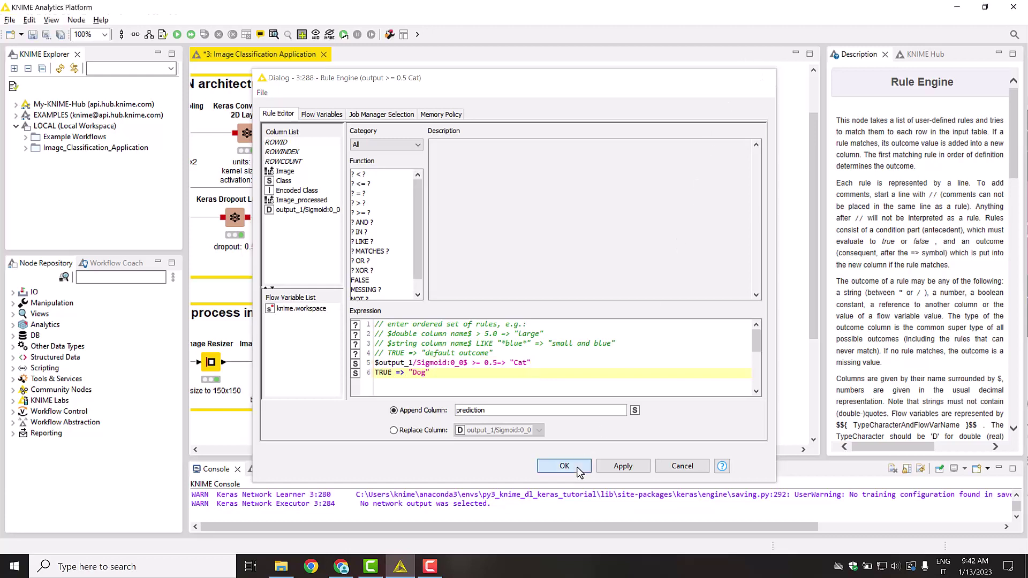
pyautogui.click(726, 244)
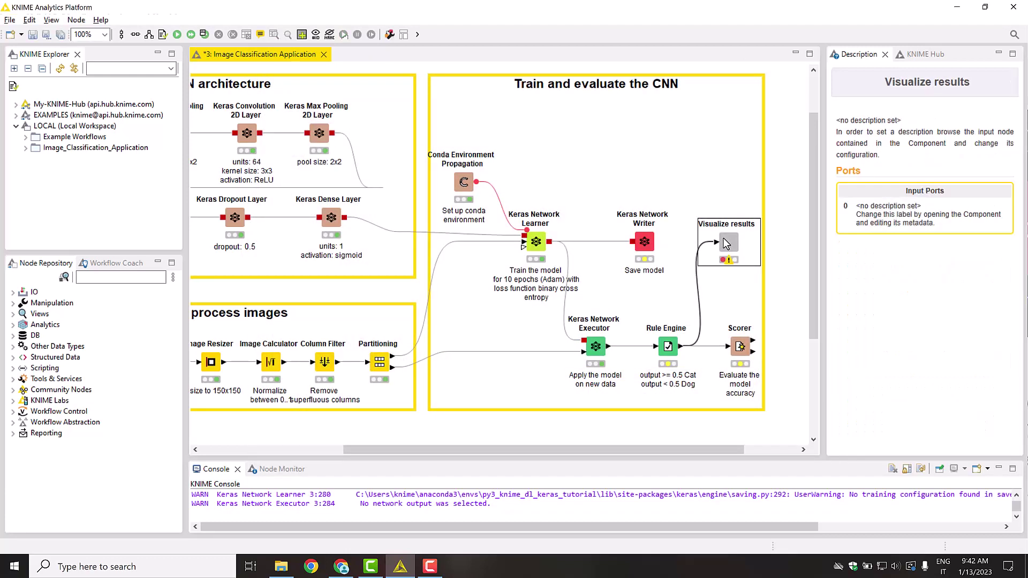
# Execute Visualize results and browse the 400 image tiles showing Prediction against Class.
pyautogui.rightClick(726, 243)
pyautogui.click(761, 272)
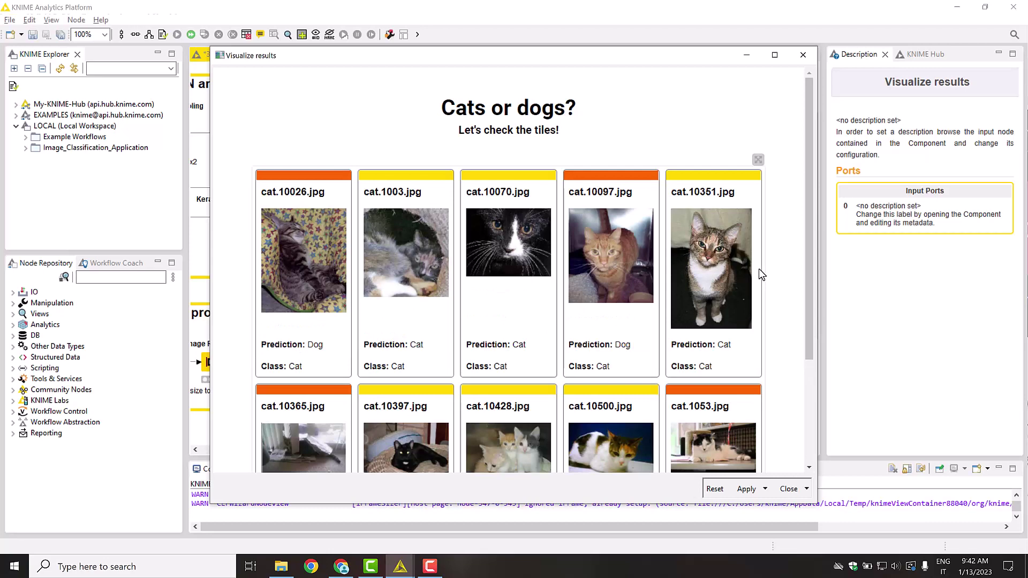
pyautogui.scroll(-3, 760, 268)
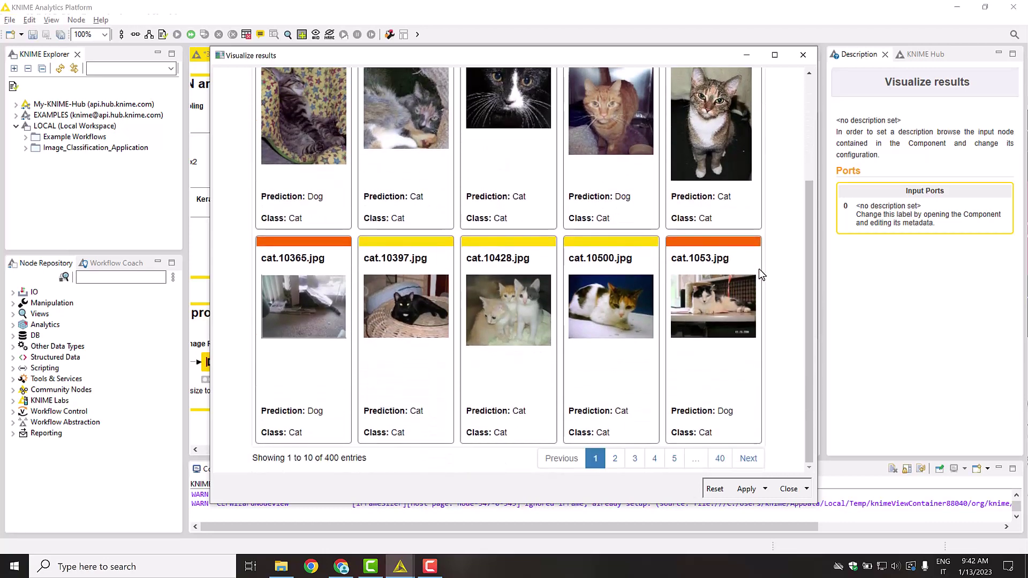